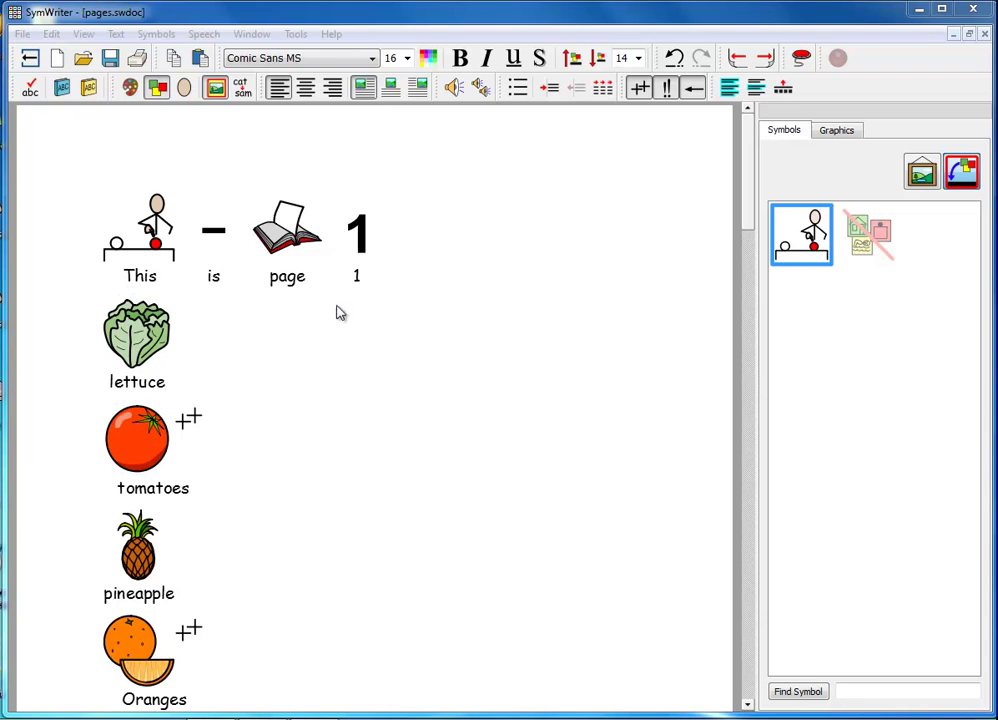
# Switch the page layout to Continuous view and look through the document down to page 3 and back to page 1.
pyautogui.moveTo(746, 219); pyautogui.dragTo(748, 350)
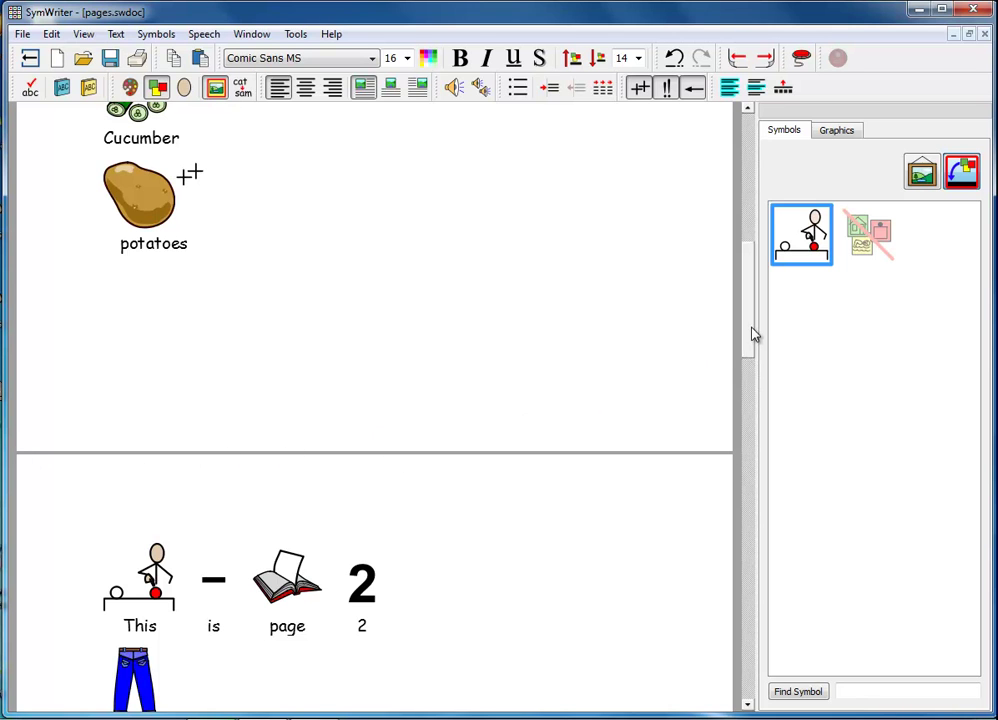
pyautogui.moveTo(753, 334); pyautogui.dragTo(742, 189)
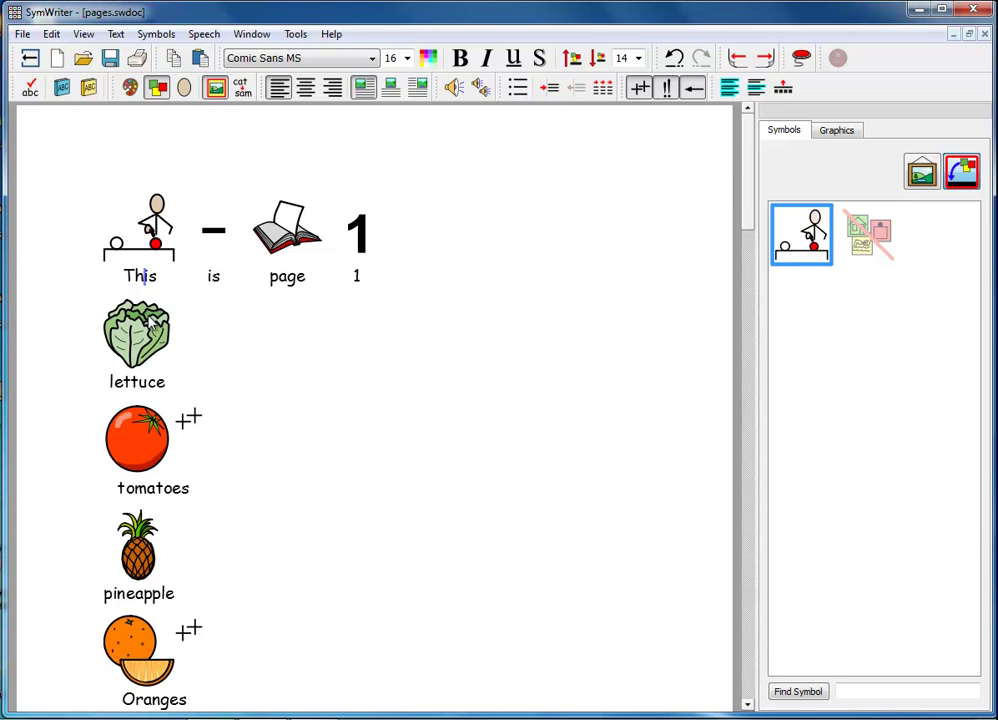
pyautogui.click(84, 34)
pyautogui.moveTo(85, 51)
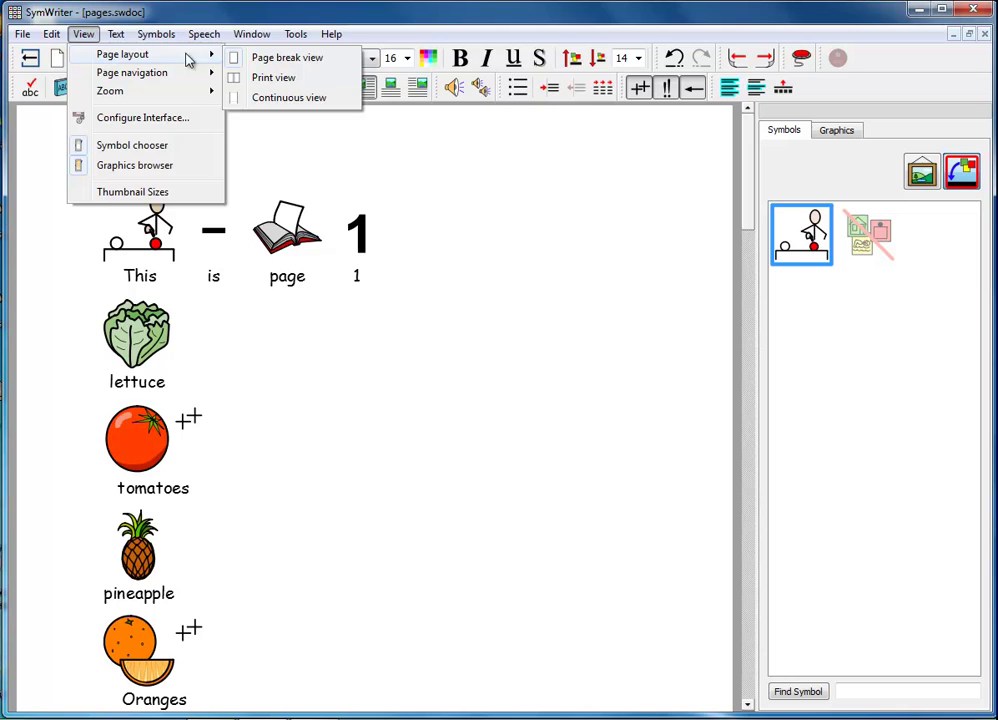
pyautogui.click(287, 99)
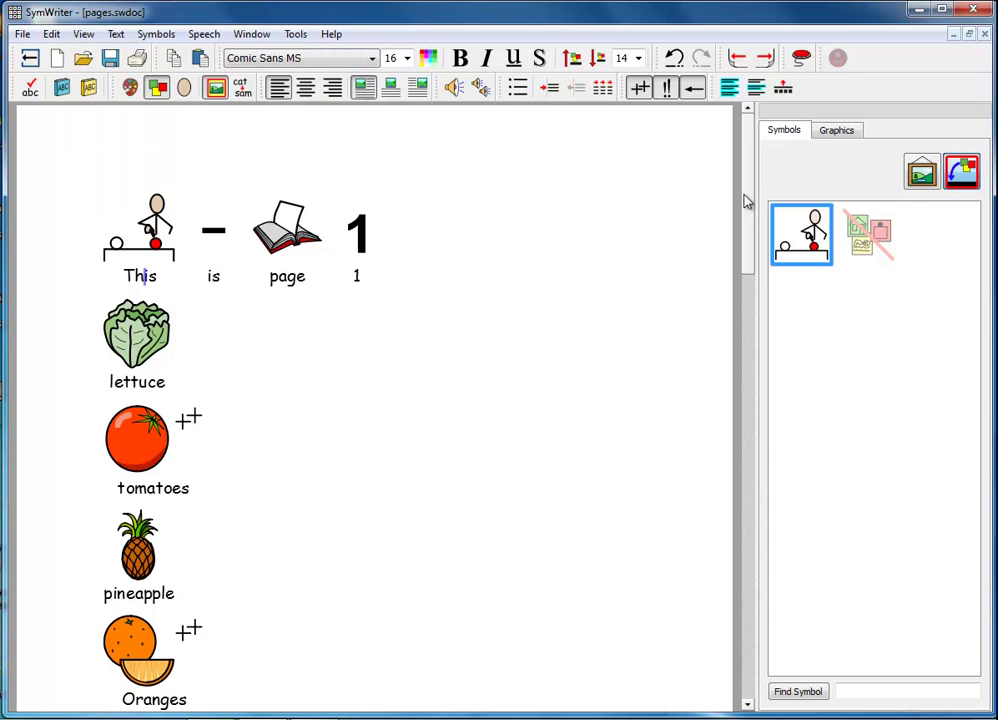
pyautogui.moveTo(745, 202); pyautogui.dragTo(751, 352)
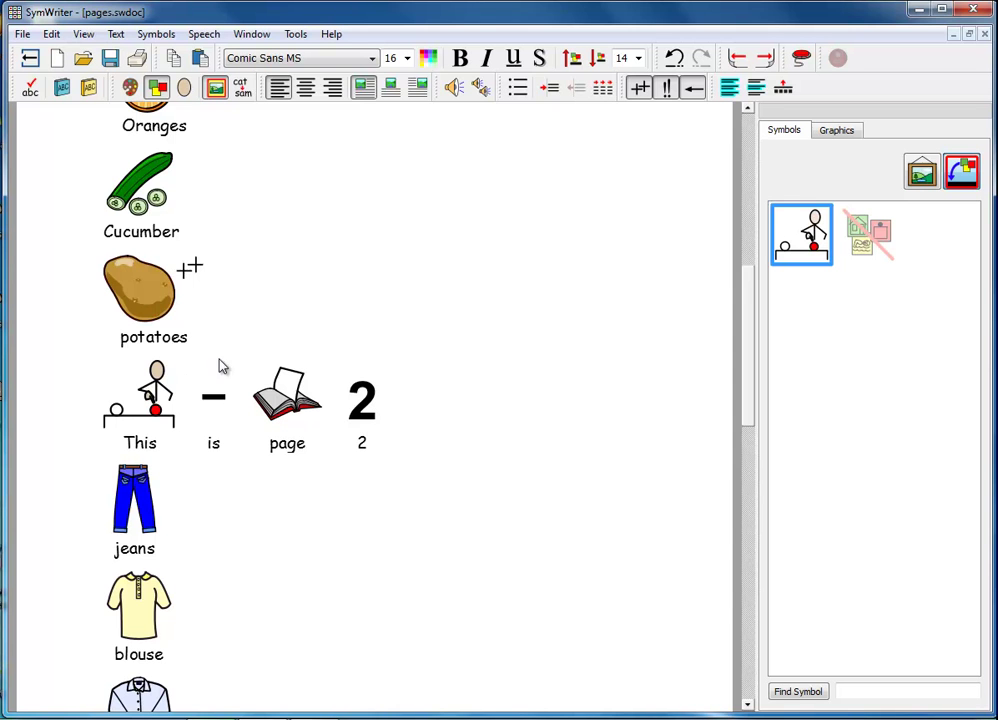
pyautogui.moveTo(751, 372); pyautogui.dragTo(751, 590)
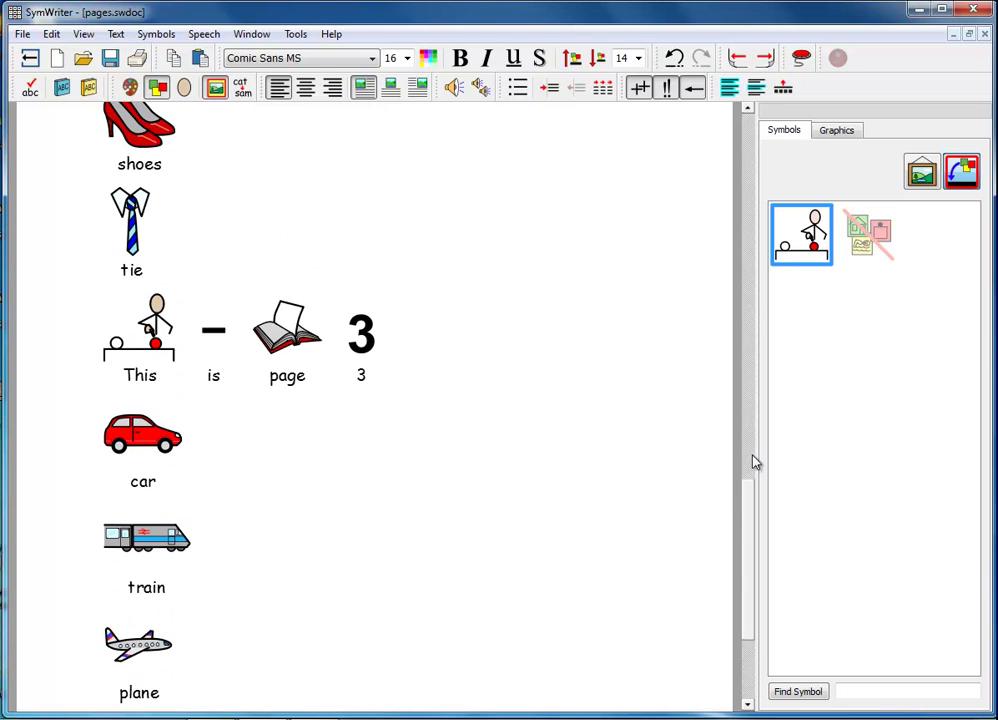
pyautogui.moveTo(744, 508); pyautogui.dragTo(716, 125)
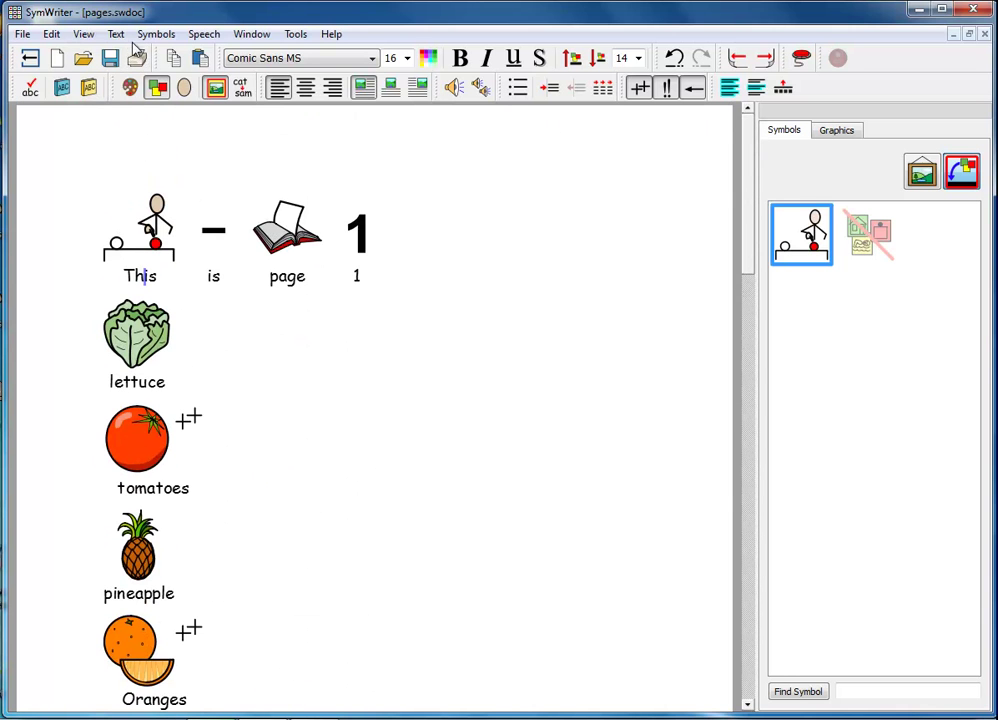
# Switch the page layout to Print view and page forward to page 3 and back to page 1.
pyautogui.click(82, 36)
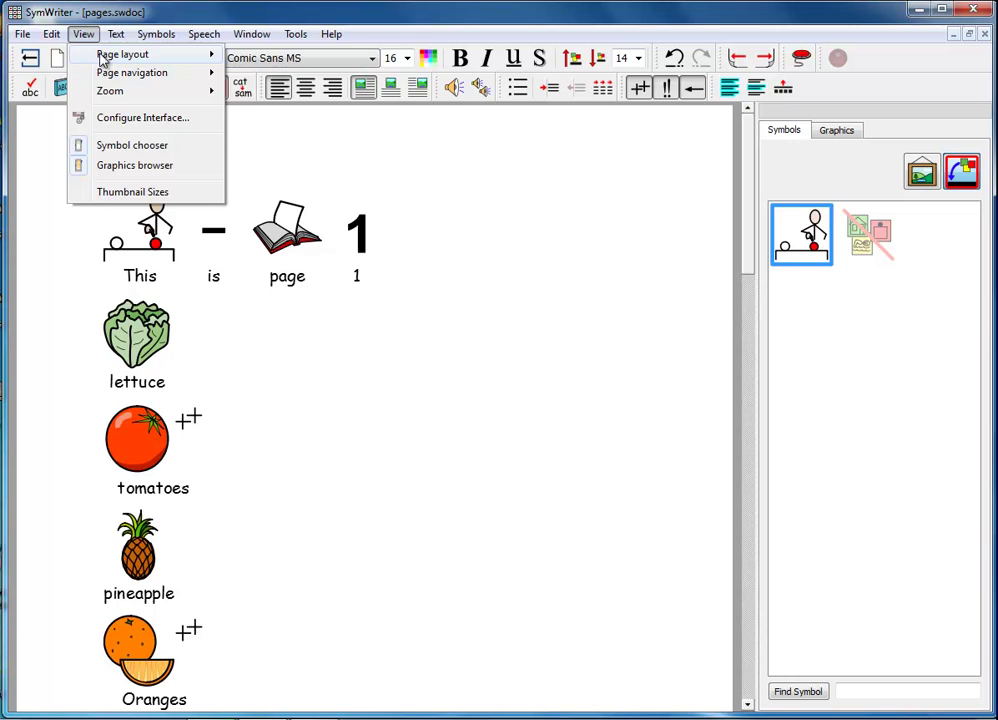
pyautogui.moveTo(103, 62)
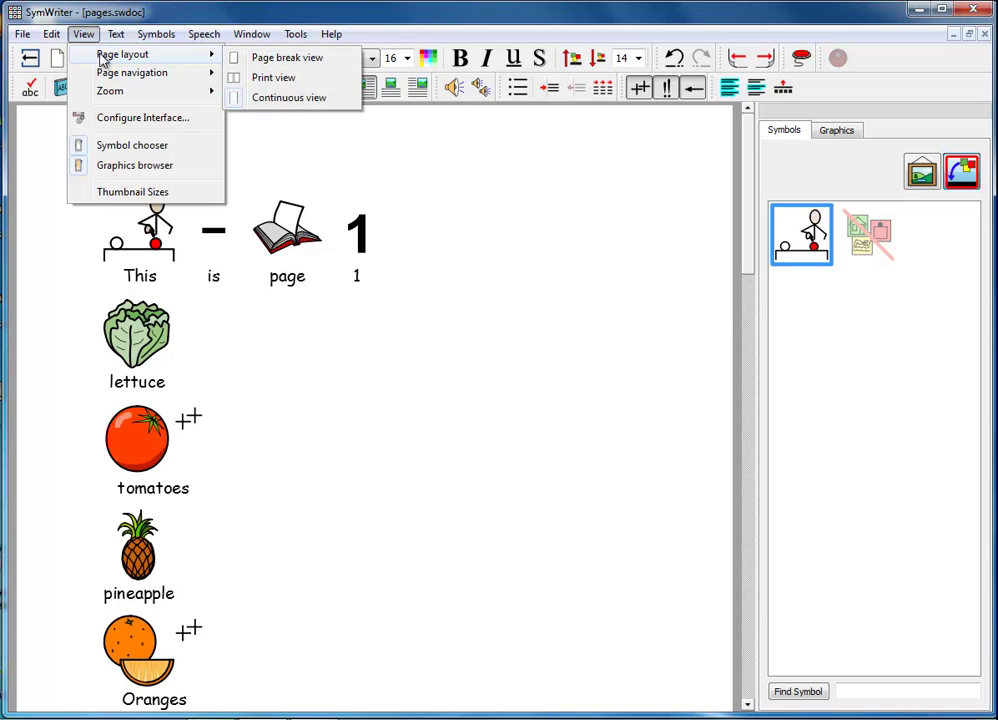
pyautogui.click(265, 80)
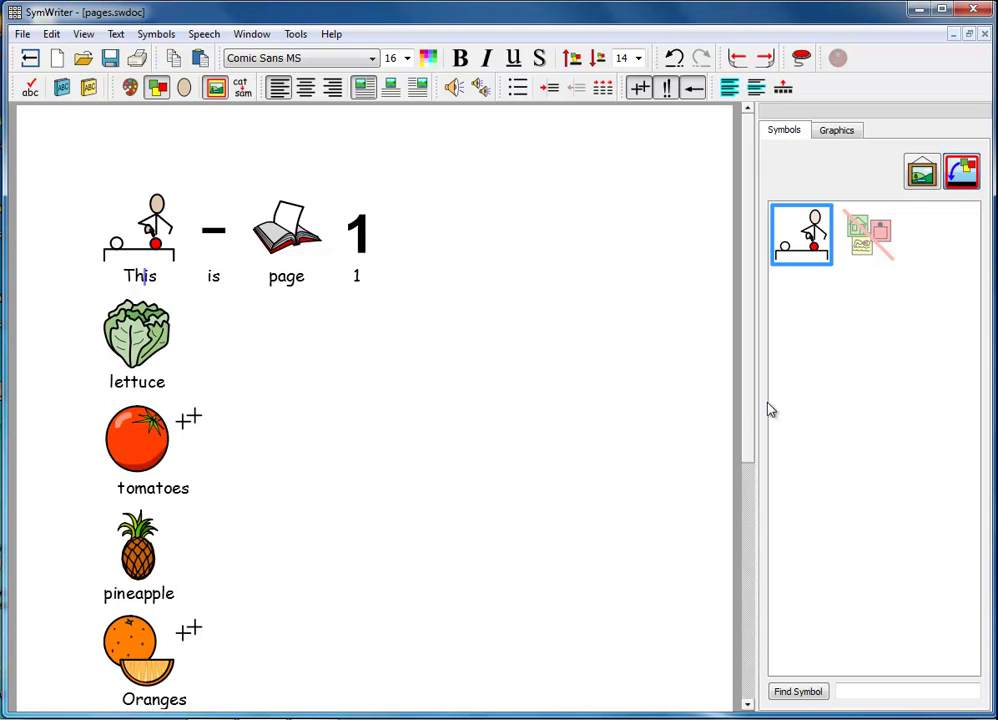
pyautogui.moveTo(744, 413); pyautogui.dragTo(755, 384)
pyautogui.click(765, 60)
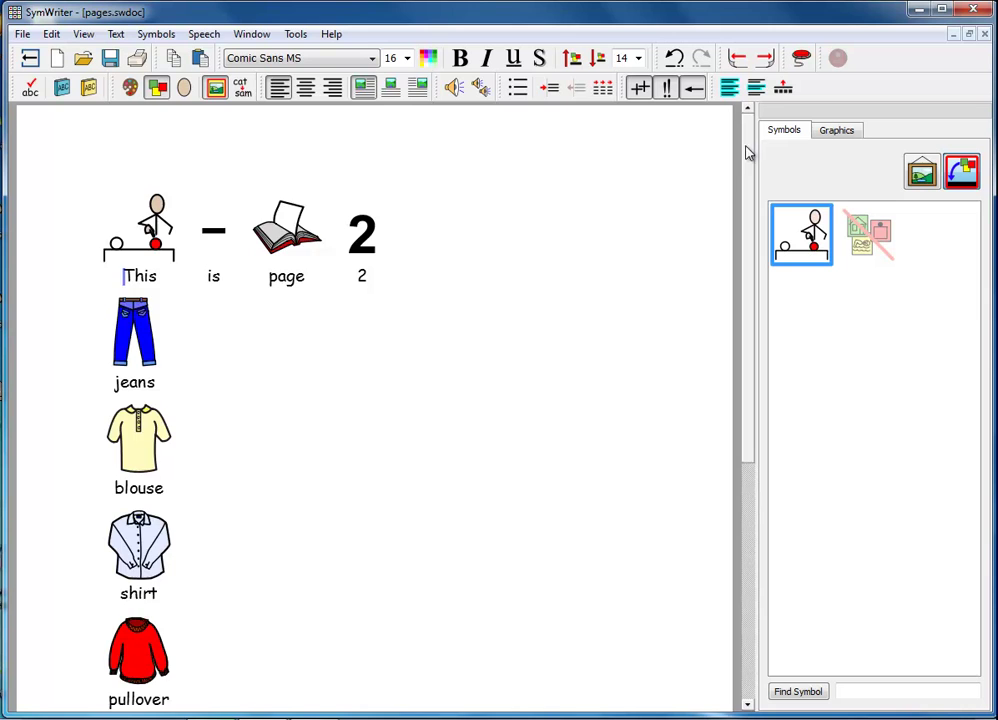
pyautogui.moveTo(746, 151)
pyautogui.mouseDown()
pyautogui.moveTo(757, 361)
pyautogui.moveTo(745, 128)
pyautogui.mouseUp()
pyautogui.click(765, 60)
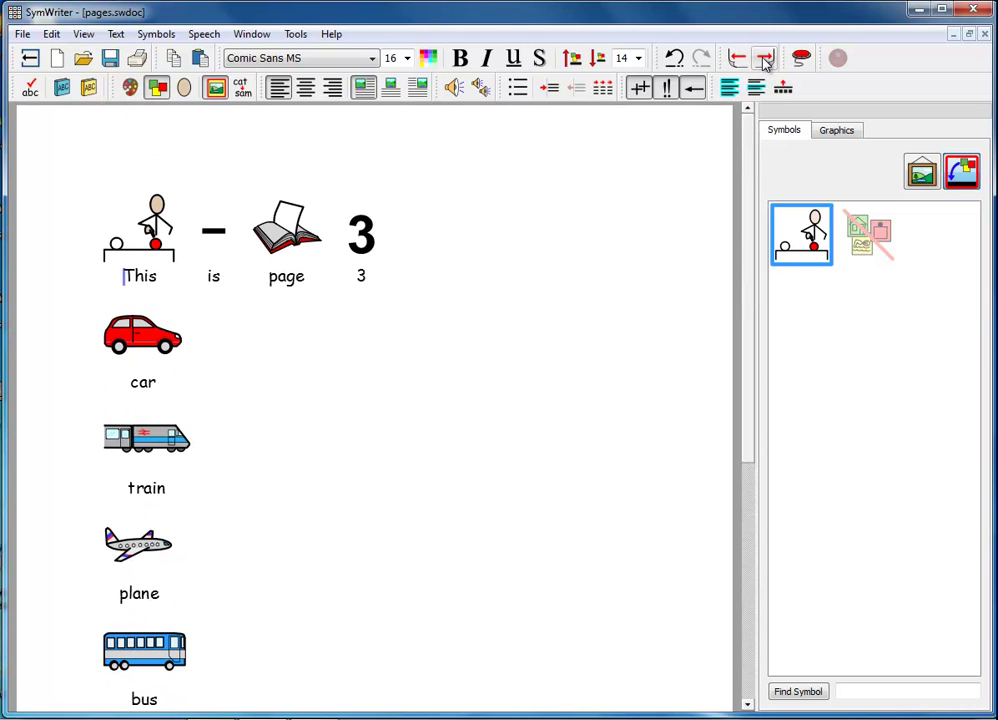
pyautogui.click(737, 60)
pyautogui.click(737, 60)
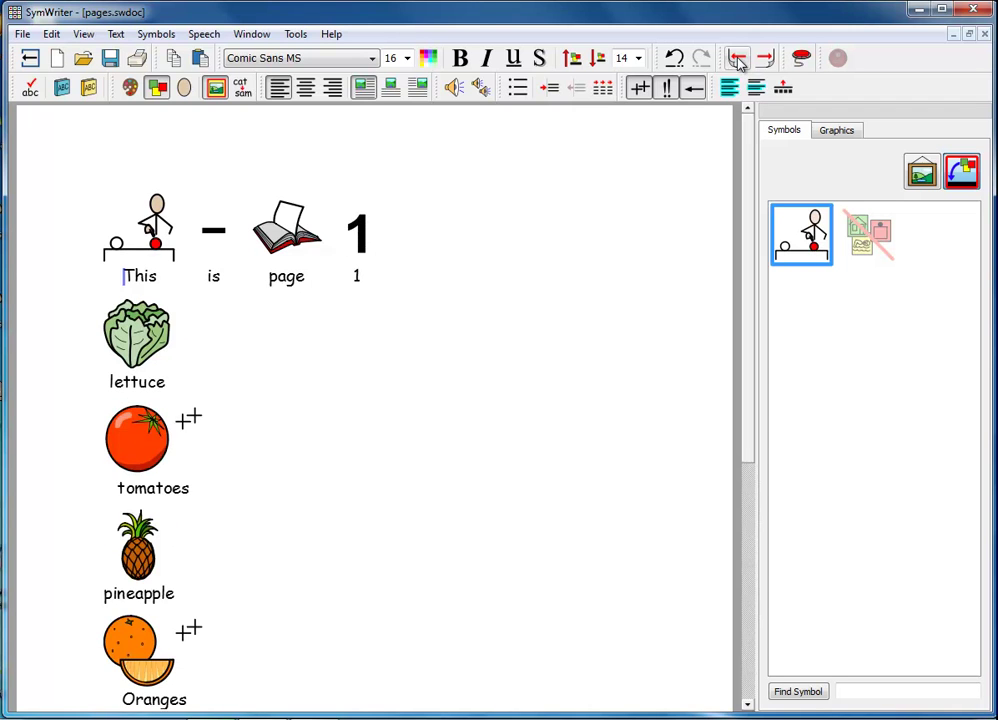
# Switch the page layout to Page break view, step forward through the document and return to its beginning.
pyautogui.click(84, 34)
pyautogui.moveTo(100, 62)
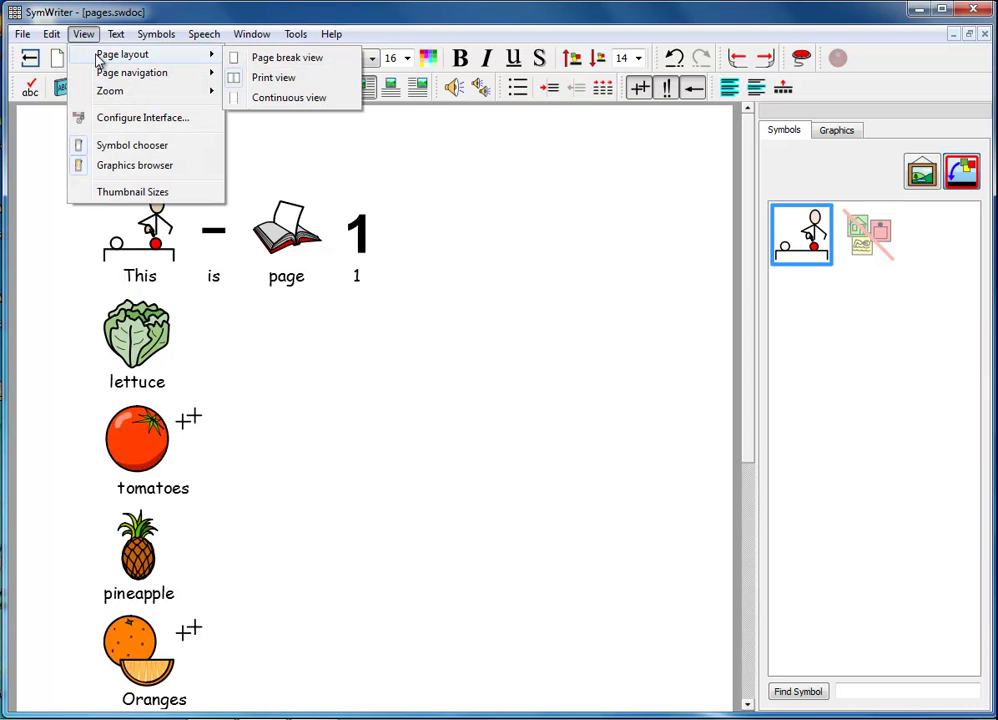
pyautogui.click(270, 59)
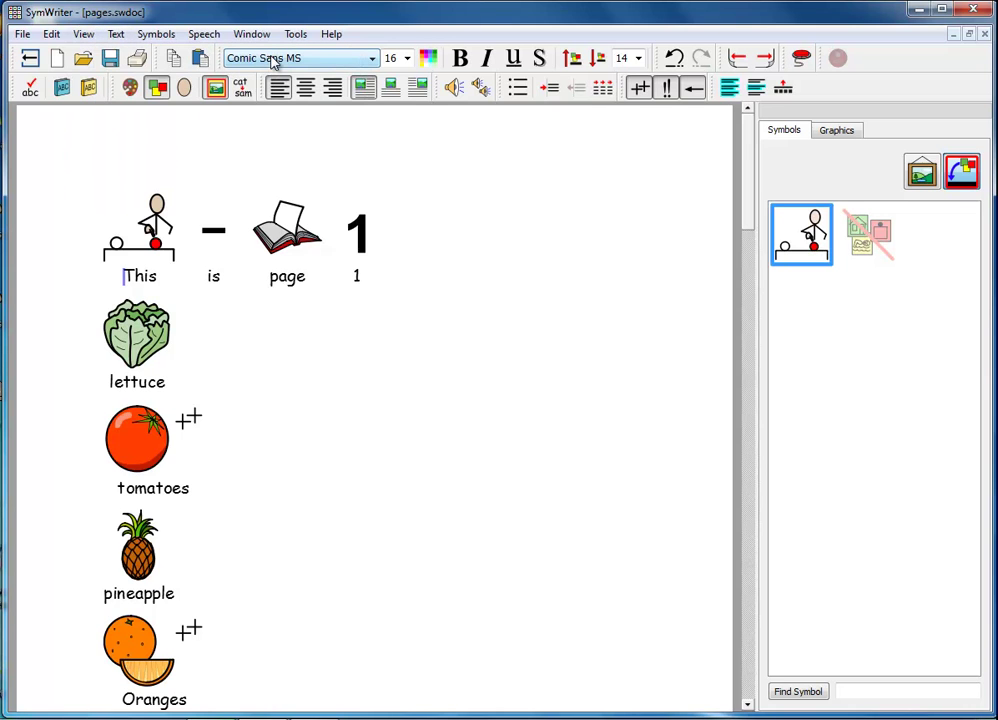
pyautogui.click(766, 62)
pyautogui.click(766, 62)
pyautogui.click(766, 62)
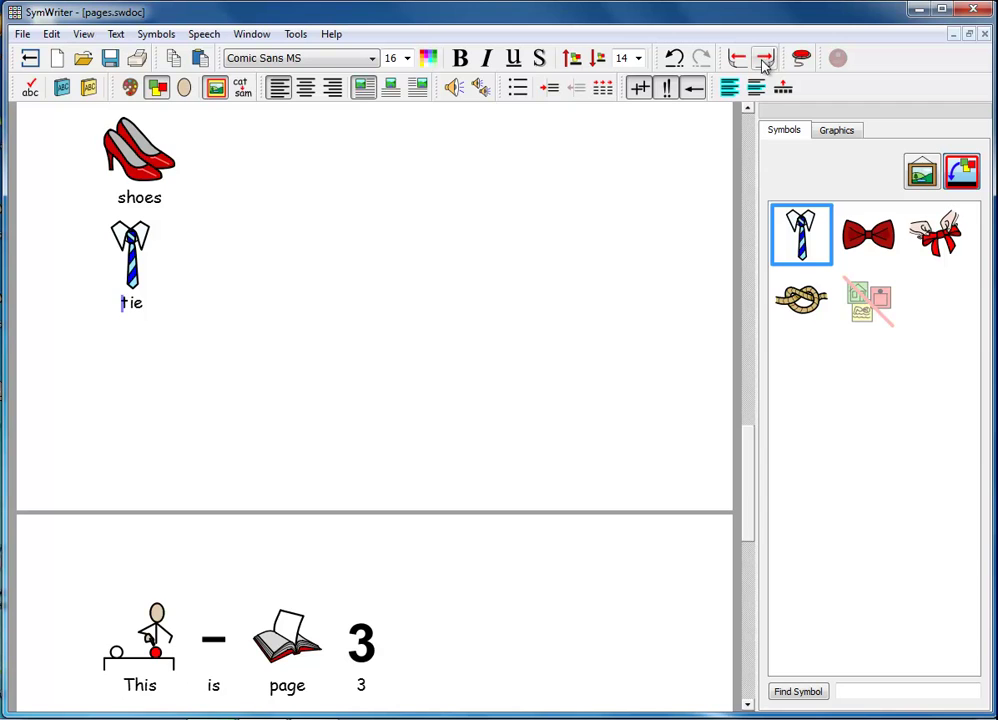
pyautogui.click(736, 60)
pyautogui.click(736, 60)
pyautogui.click(736, 60)
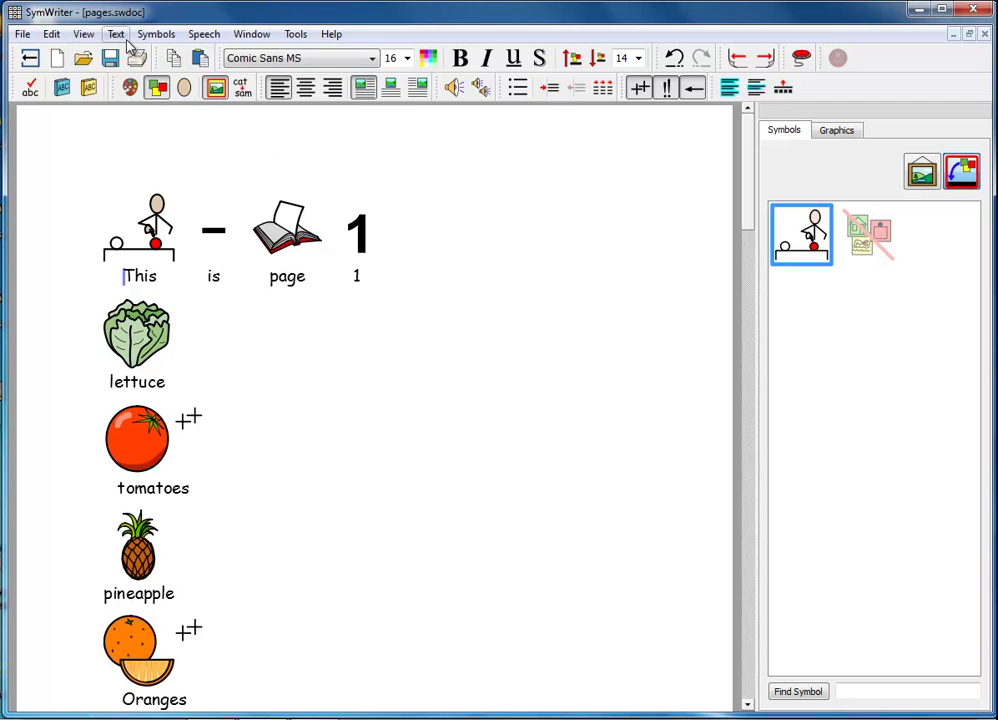
# Set the page layout back to Print view, step two pages forward and return to page 1.
pyautogui.click(84, 34)
pyautogui.moveTo(110, 55)
pyautogui.click(284, 80)
pyautogui.click(765, 59)
pyautogui.click(766, 60)
pyautogui.click(737, 60)
pyautogui.click(737, 60)
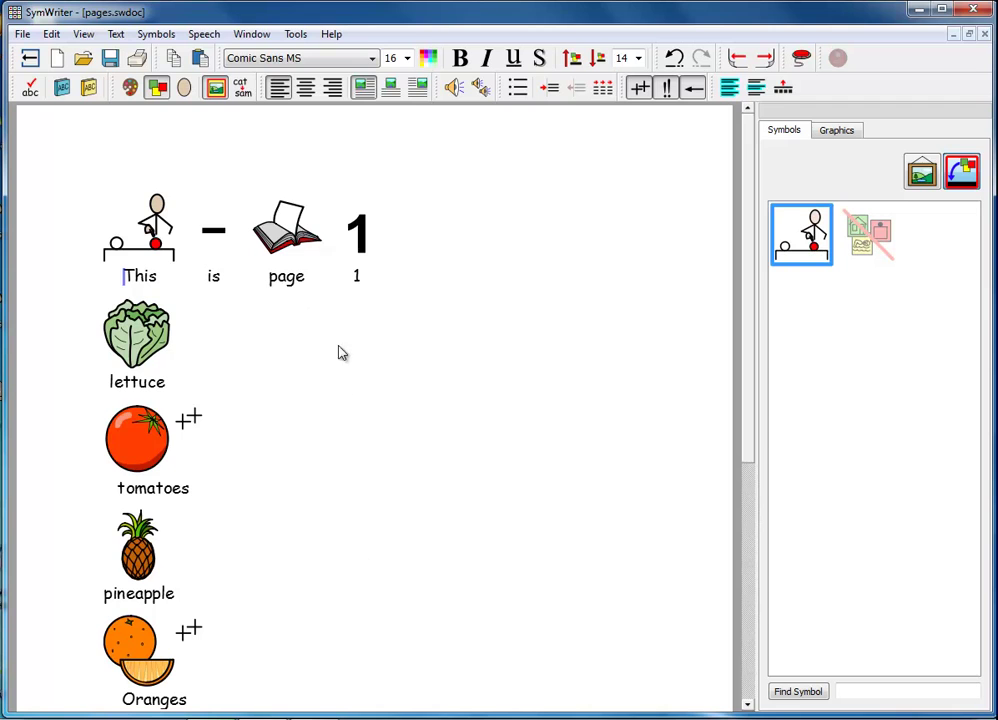
# Set the zoom to Fit to space and page through the whole pages up to page 3 and back to page 1.
pyautogui.click(84, 35)
pyautogui.moveTo(111, 100)
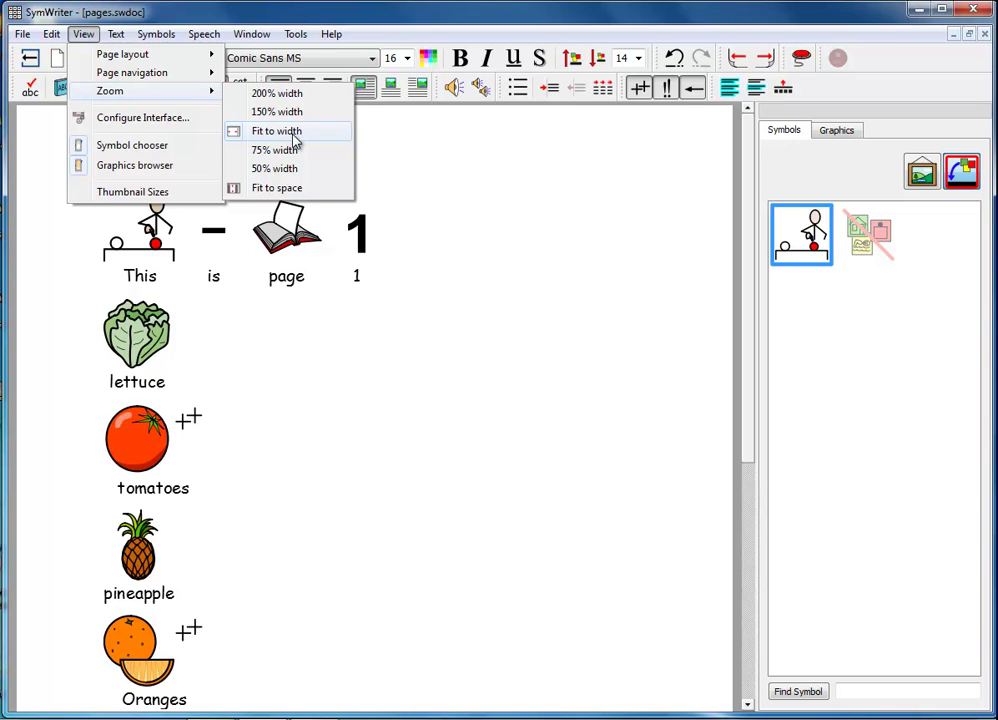
pyautogui.click(279, 190)
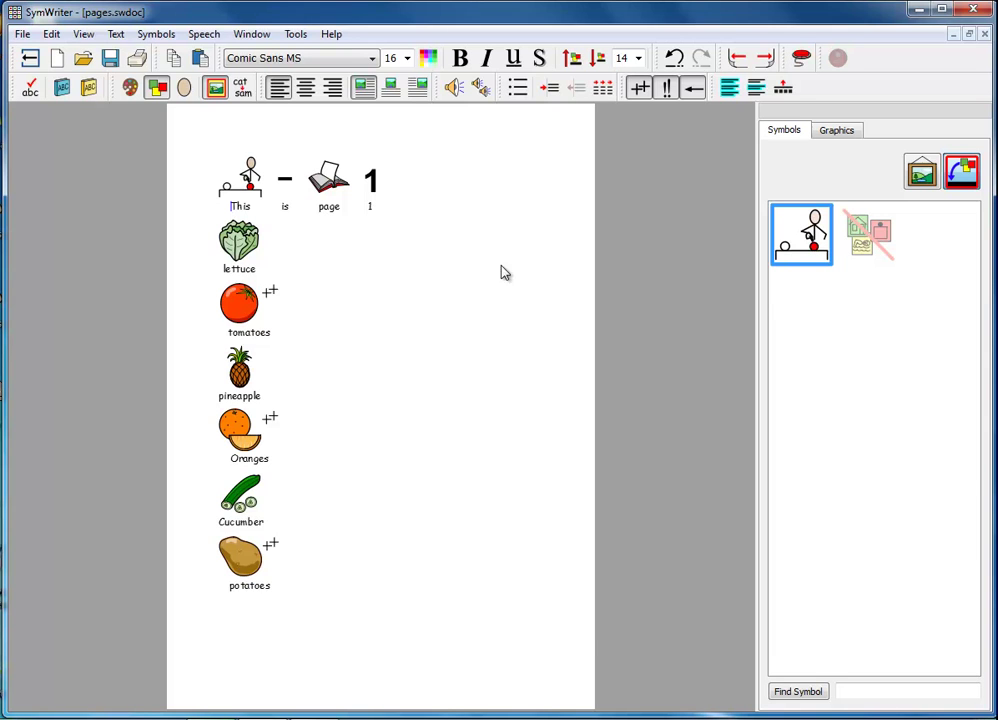
pyautogui.click(765, 60)
pyautogui.click(765, 60)
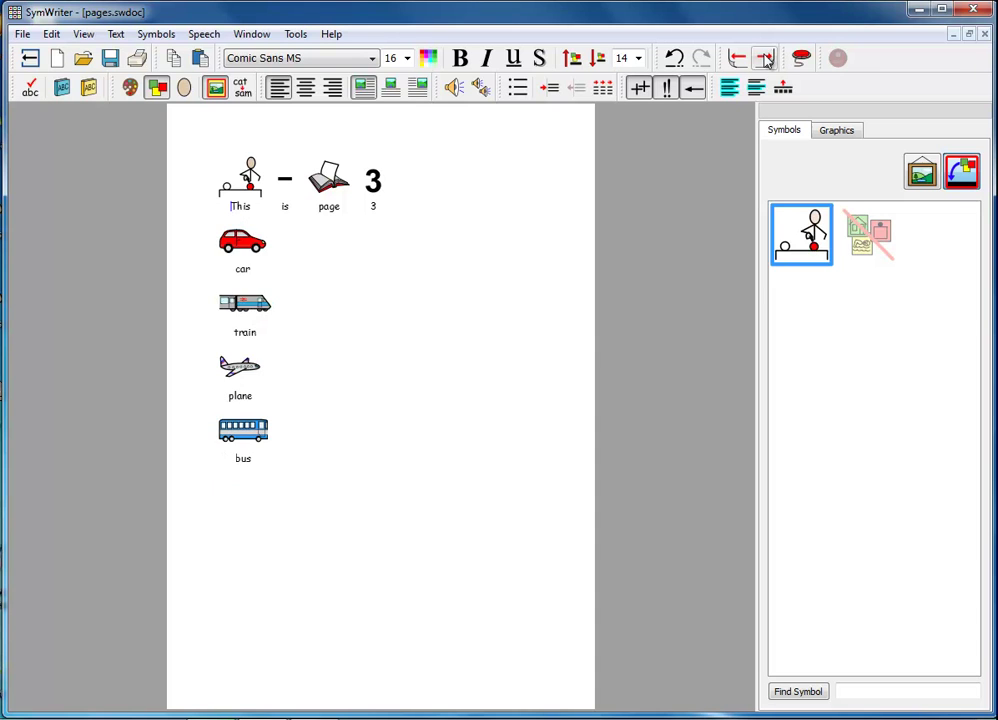
pyautogui.click(738, 60)
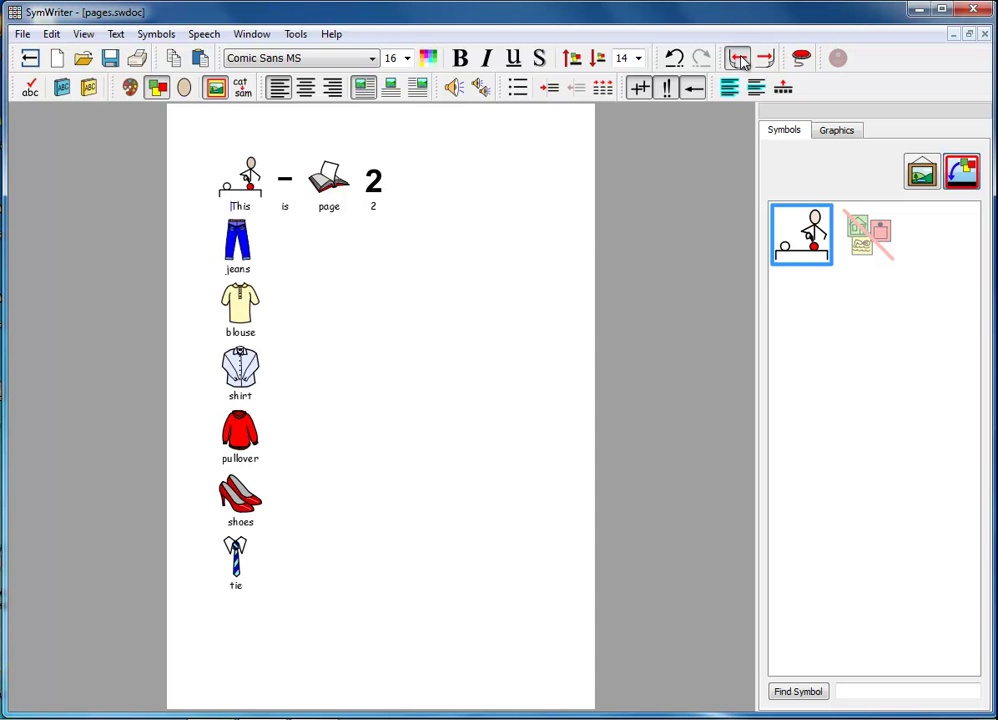
pyautogui.click(738, 60)
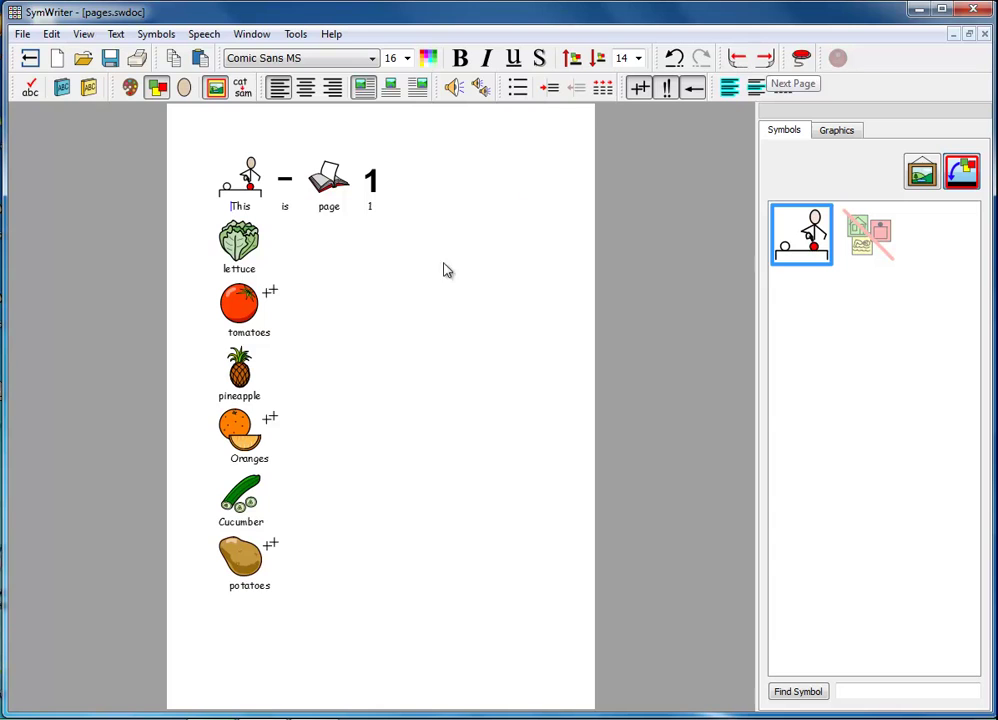
# Create a new document and insert the symbol found for "today" onto the page as a graphic.
pyautogui.click(58, 60)
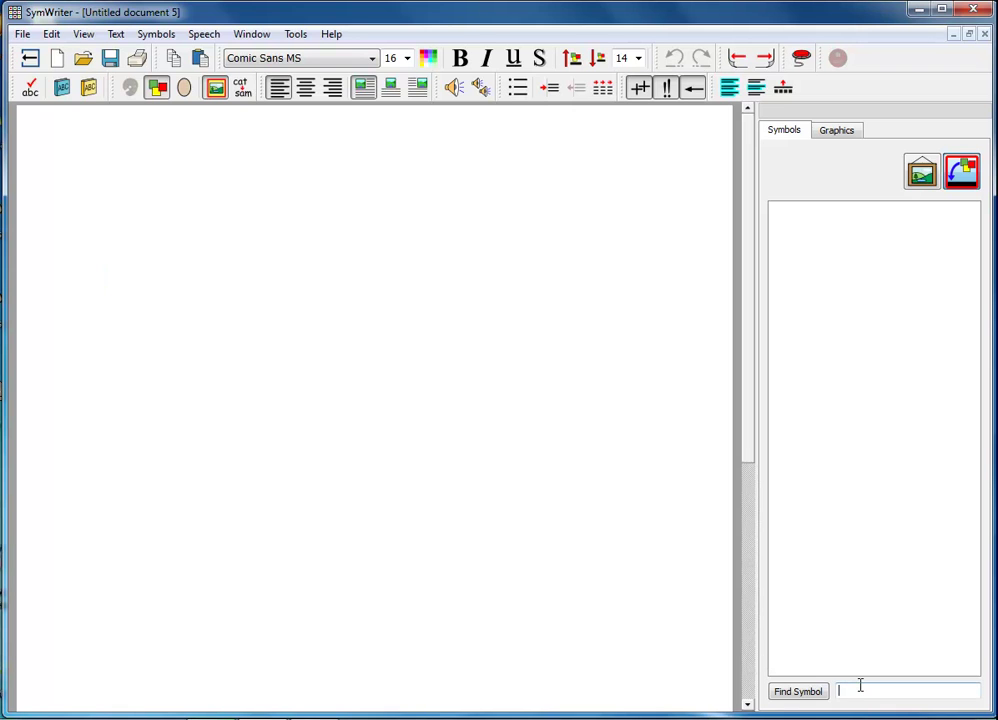
pyautogui.click(860, 685)
pyautogui.write('today')
pyautogui.click(809, 694)
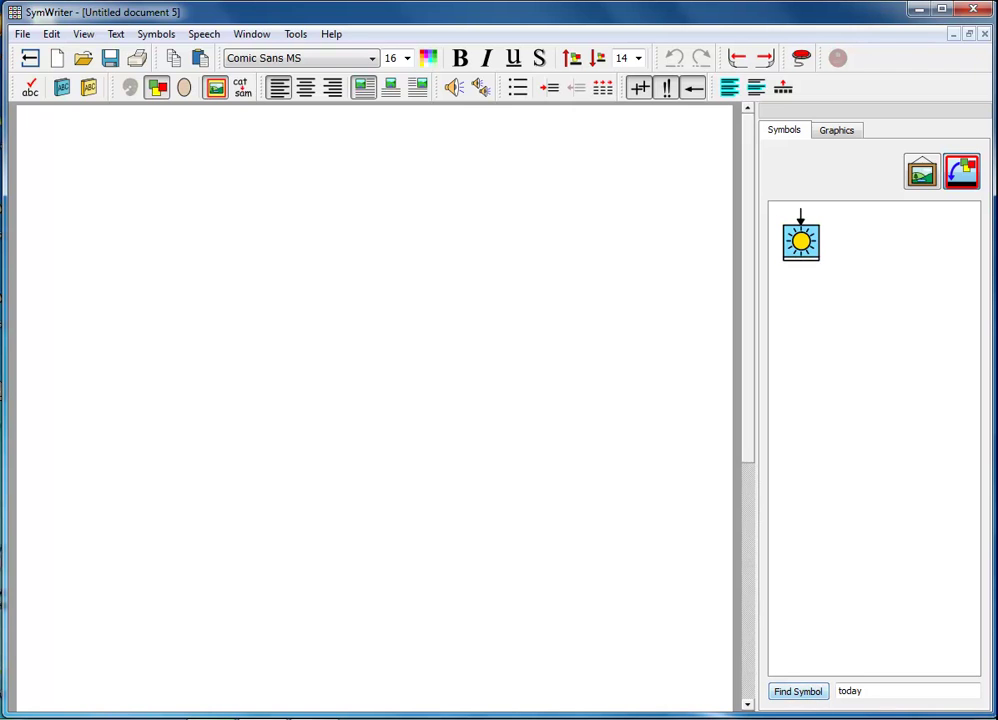
pyautogui.click(923, 175)
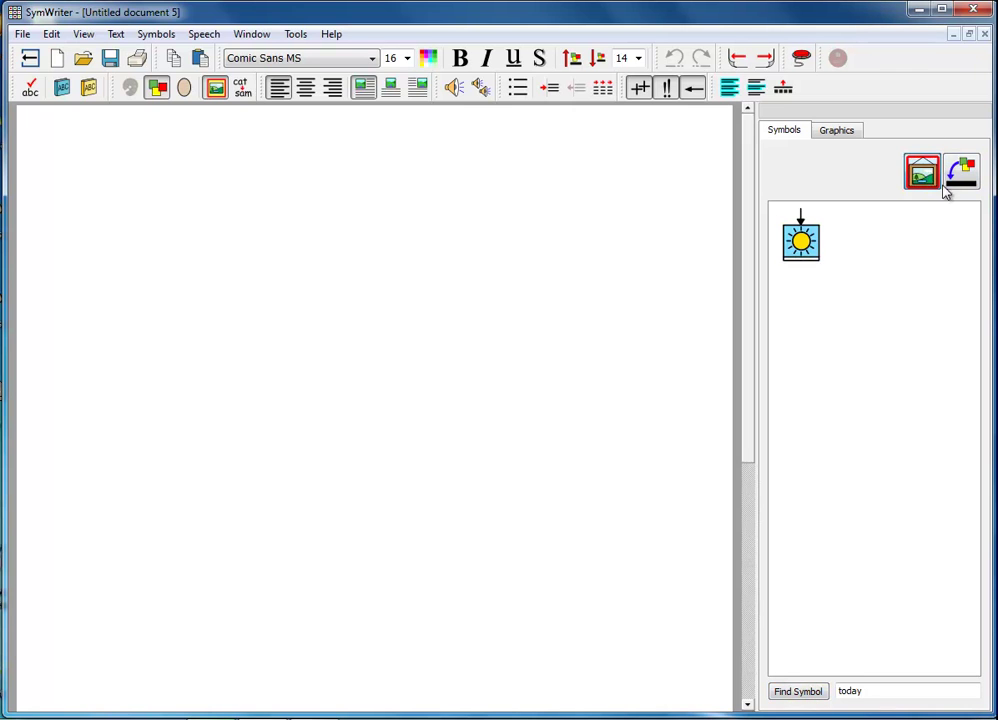
pyautogui.moveTo(810, 252); pyautogui.dragTo(322, 178)
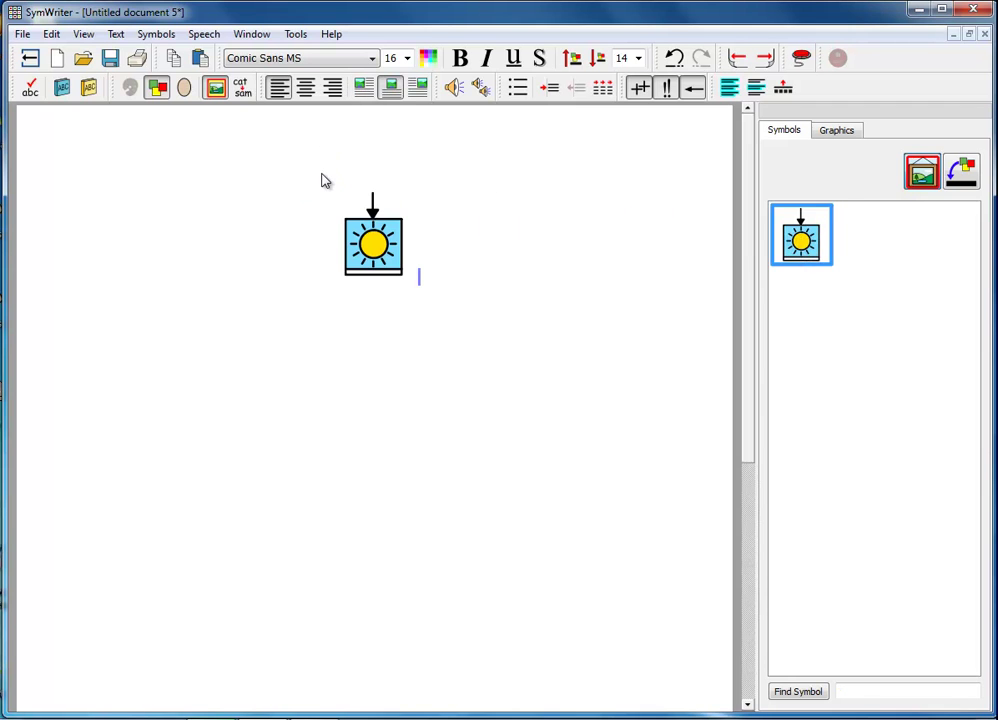
# Try left and right placement for the today graphic, return it to the centre and enlarge it to over twice its size.
pyautogui.click(363, 88)
pyautogui.click(418, 88)
pyautogui.click(390, 88)
pyautogui.click(400, 270)
pyautogui.moveTo(408, 282); pyautogui.dragTo(526, 412)
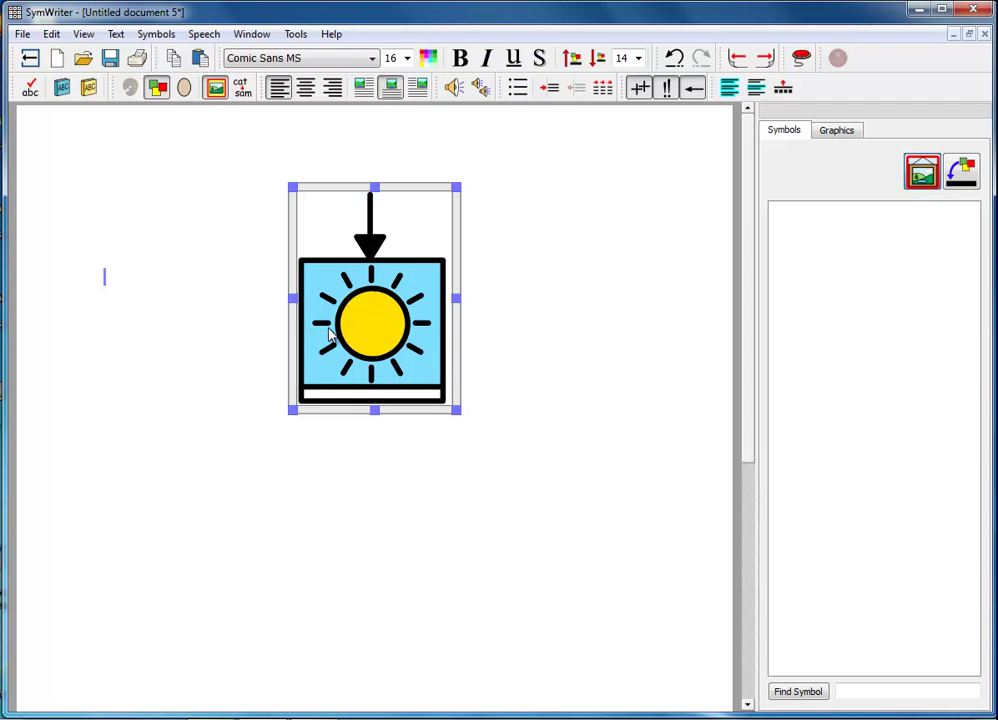
# Move the text cursor below the today graphic and write "Go to the shops" with symbols.
pyautogui.press('Return')
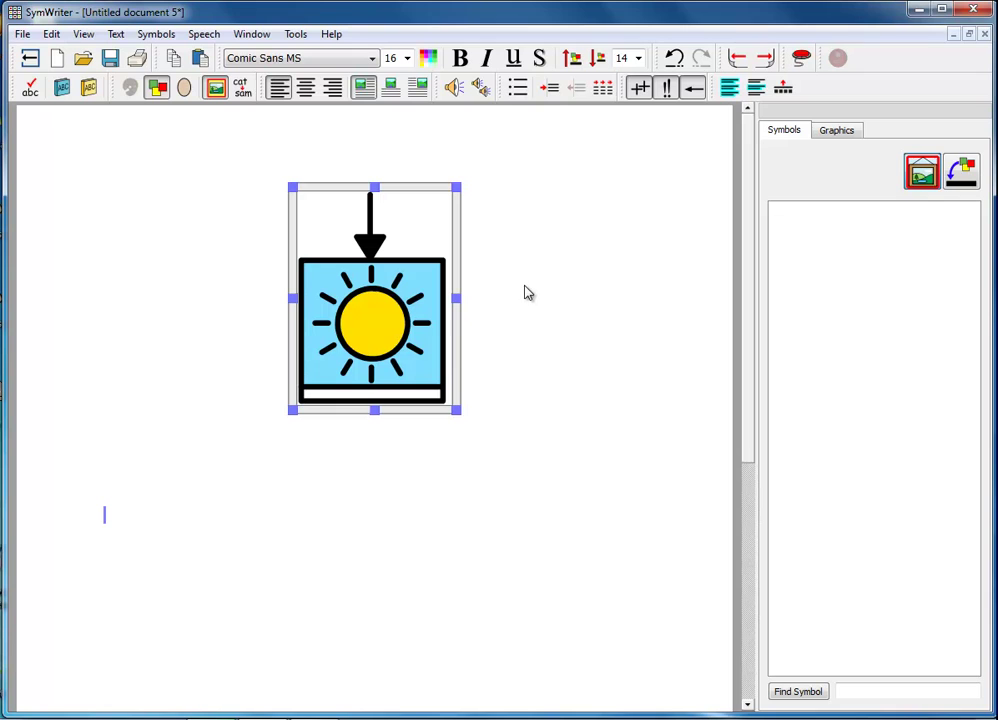
pyautogui.click(125, 505)
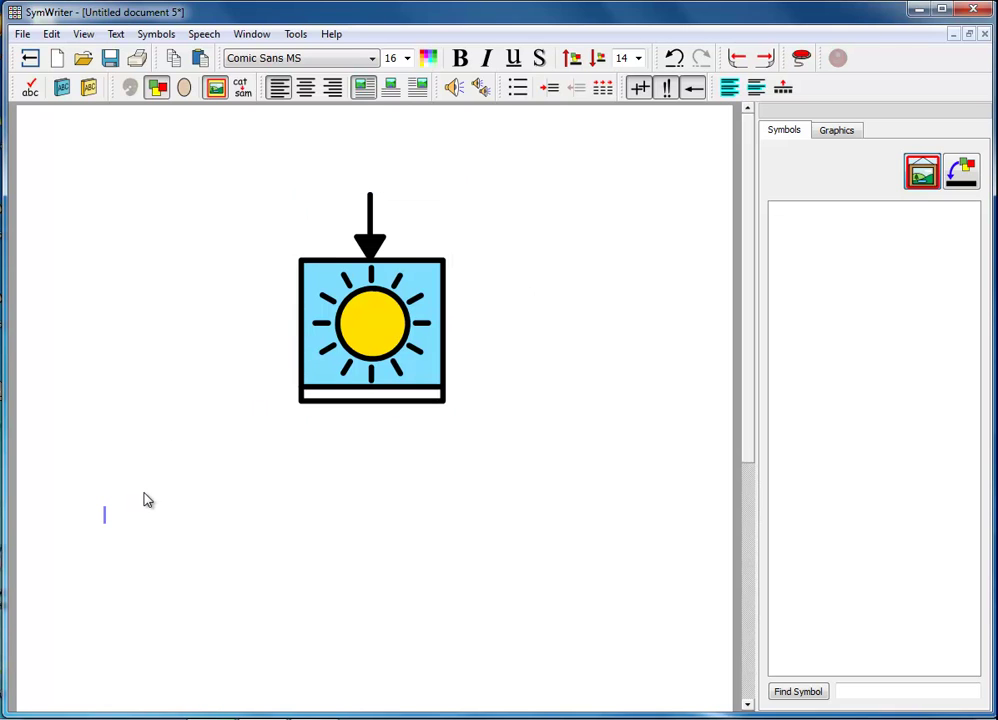
pyautogui.write('Go to the ')
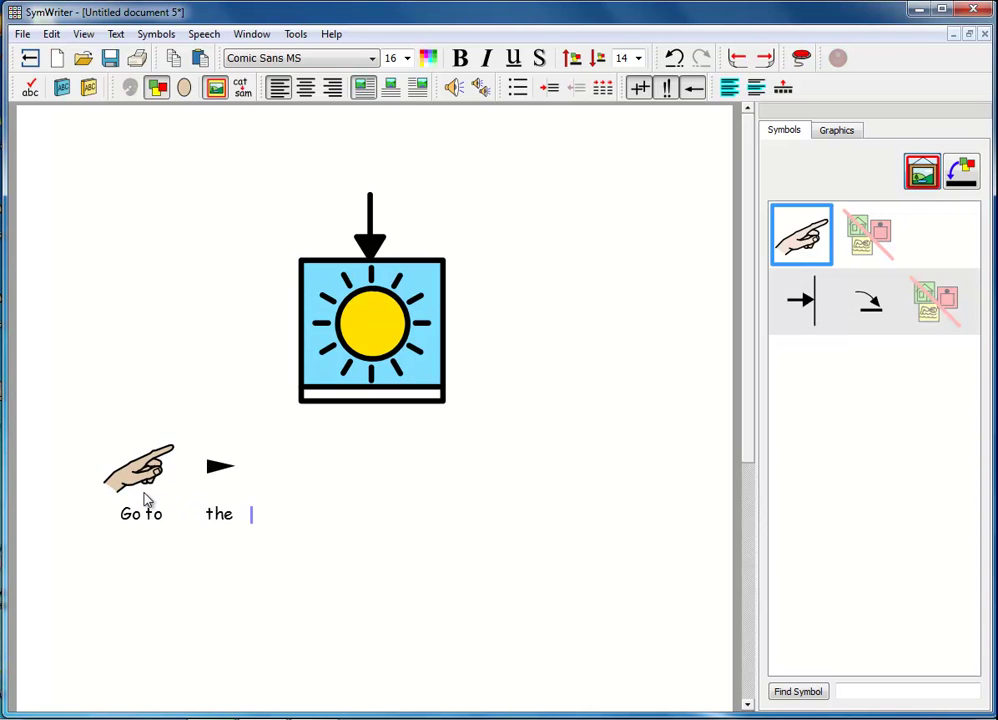
pyautogui.write('shop')
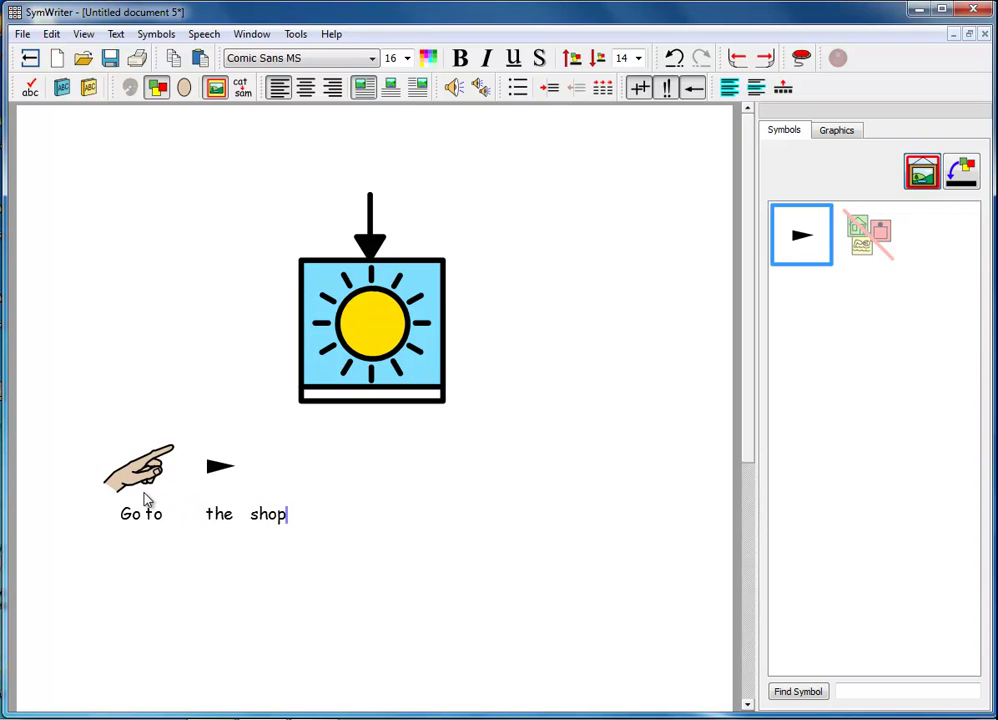
pyautogui.write('s')
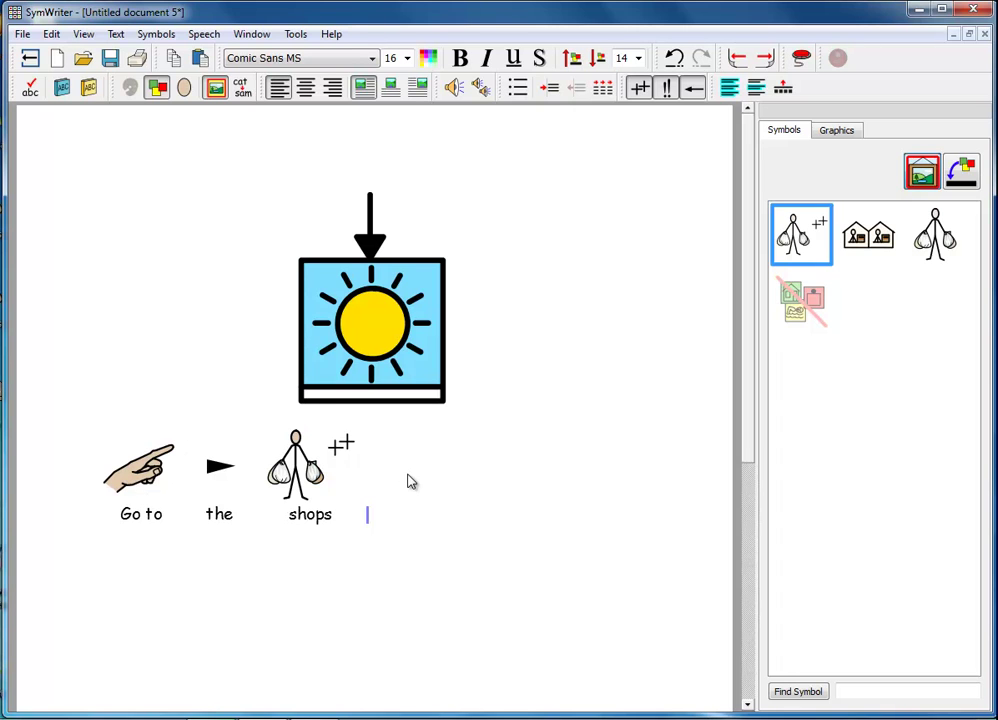
# Start a new line below "Go to the shops", search for the "tomorrow" symbol and insert it there as a graphic.
pyautogui.press('Return')
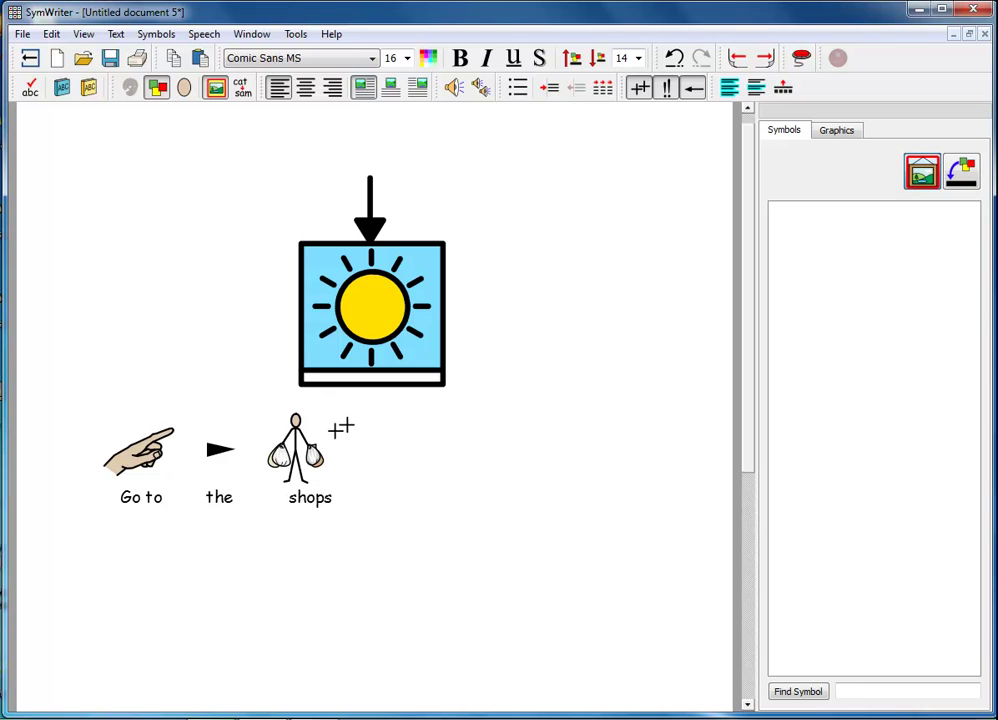
pyautogui.write('tomorrow')
pyautogui.click(806, 694)
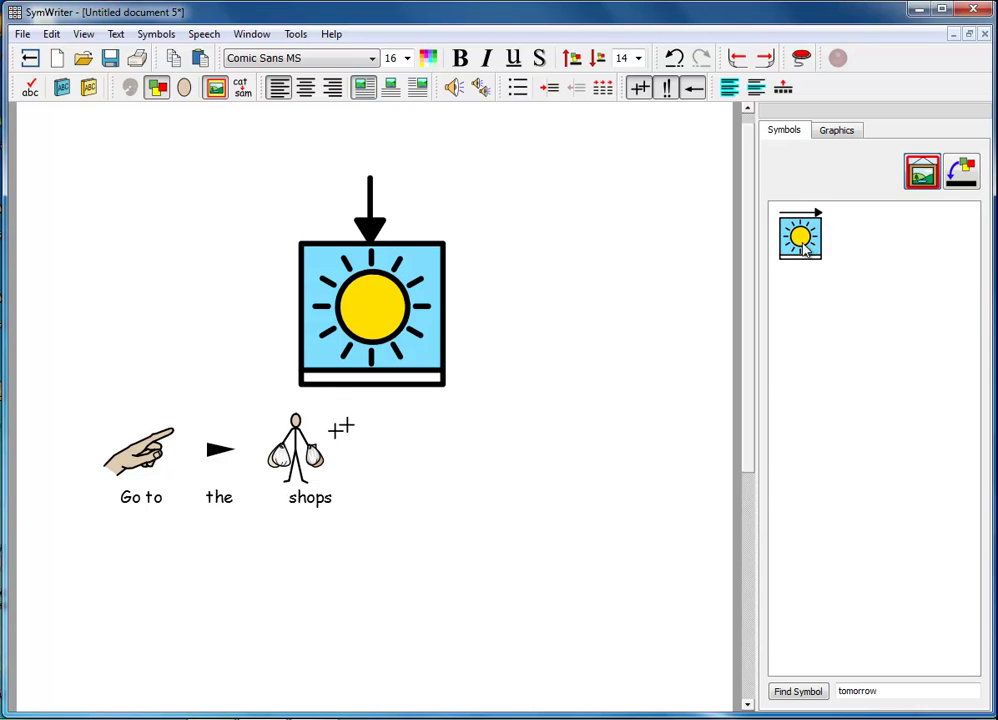
pyautogui.moveTo(800, 235); pyautogui.dragTo(187, 588)
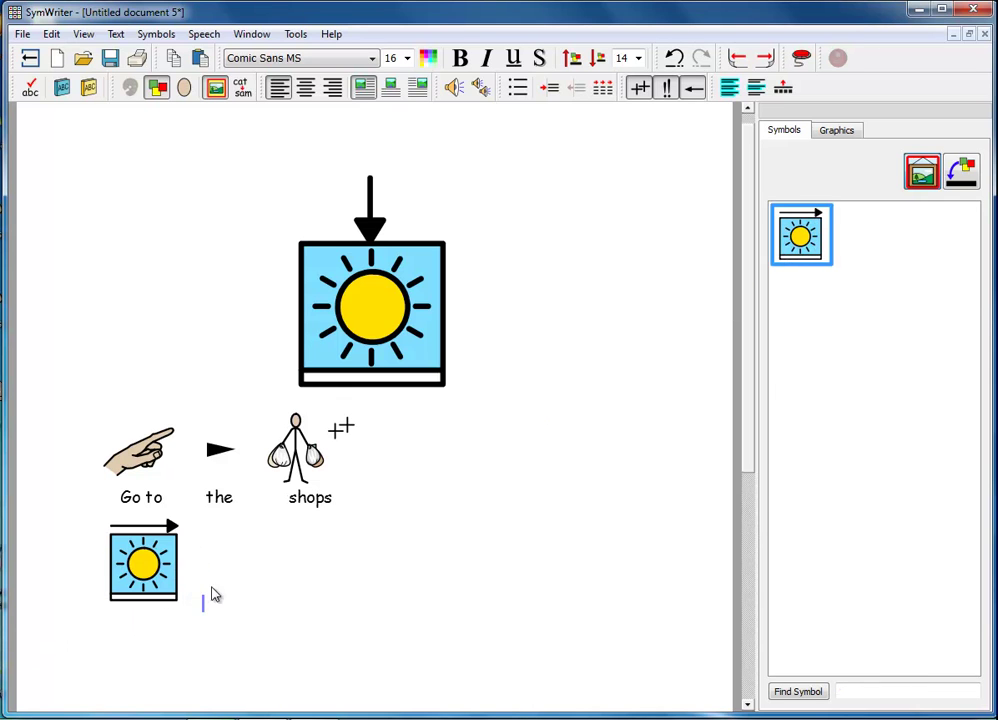
# Set the tomorrow graphic's placement to centre and enlarge it to about twice its size, matching the today graphic.
pyautogui.click(391, 90)
pyautogui.click(380, 523)
pyautogui.scroll(-3, 621, 475)
pyautogui.scroll(2, 613, 477)
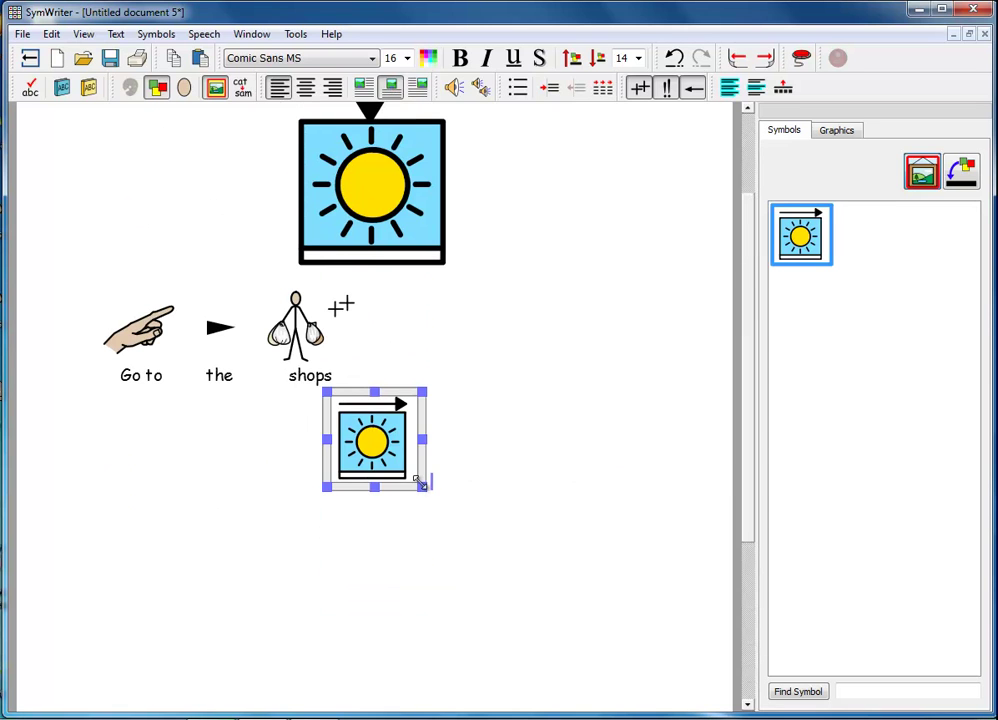
pyautogui.moveTo(422, 487); pyautogui.dragTo(519, 600)
# Move the text cursor below the tomorrow graphic and write "Visit" followed by two first names joined by "and", with symbols.
pyautogui.click(530, 550)
pyautogui.press('Return')
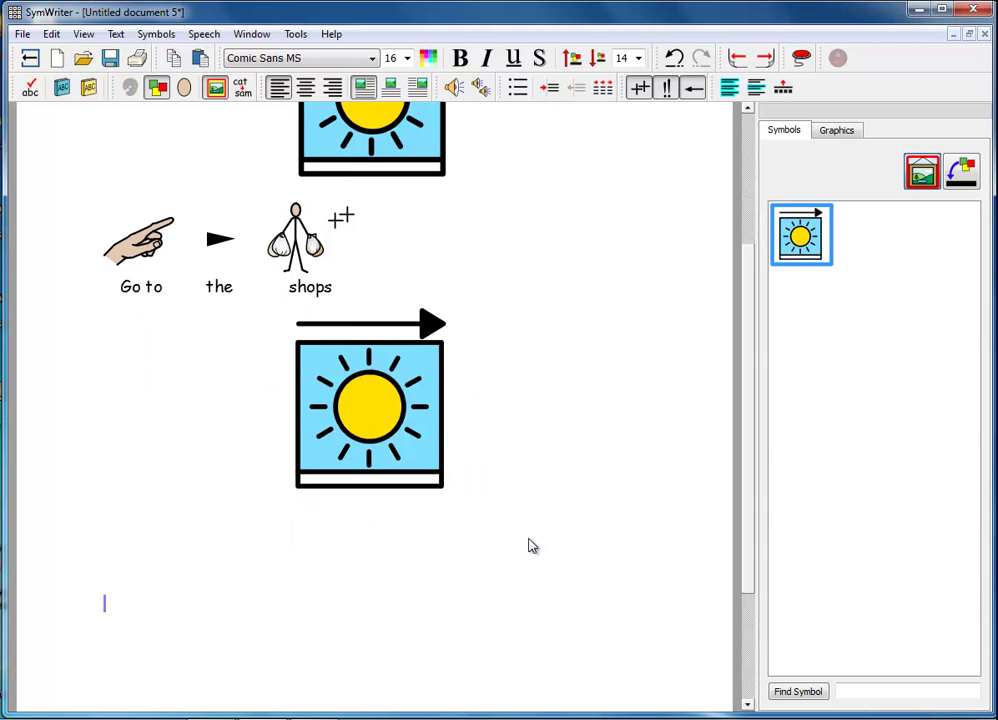
pyautogui.write('Visit ')
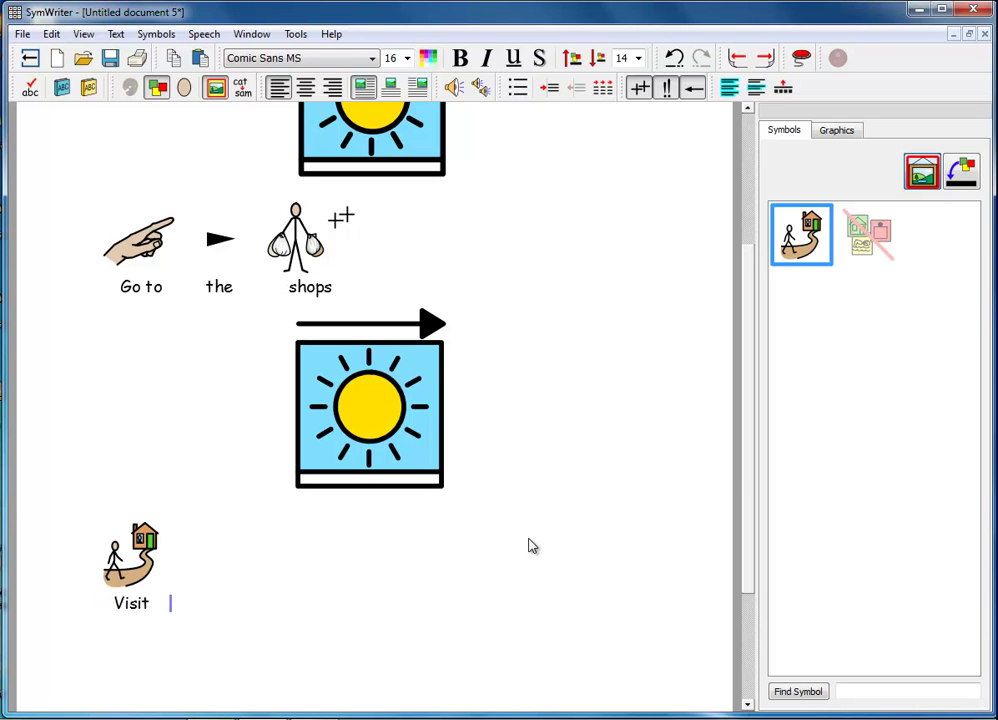
pyautogui.write('Tom and Alice')
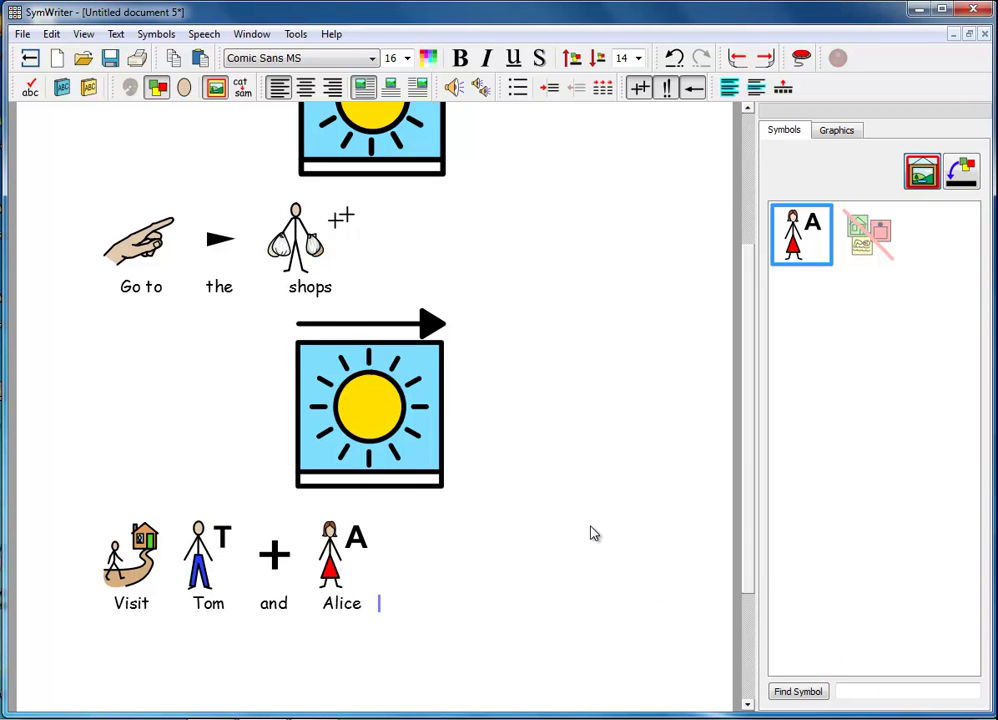
pyautogui.scroll(3, 590, 533)
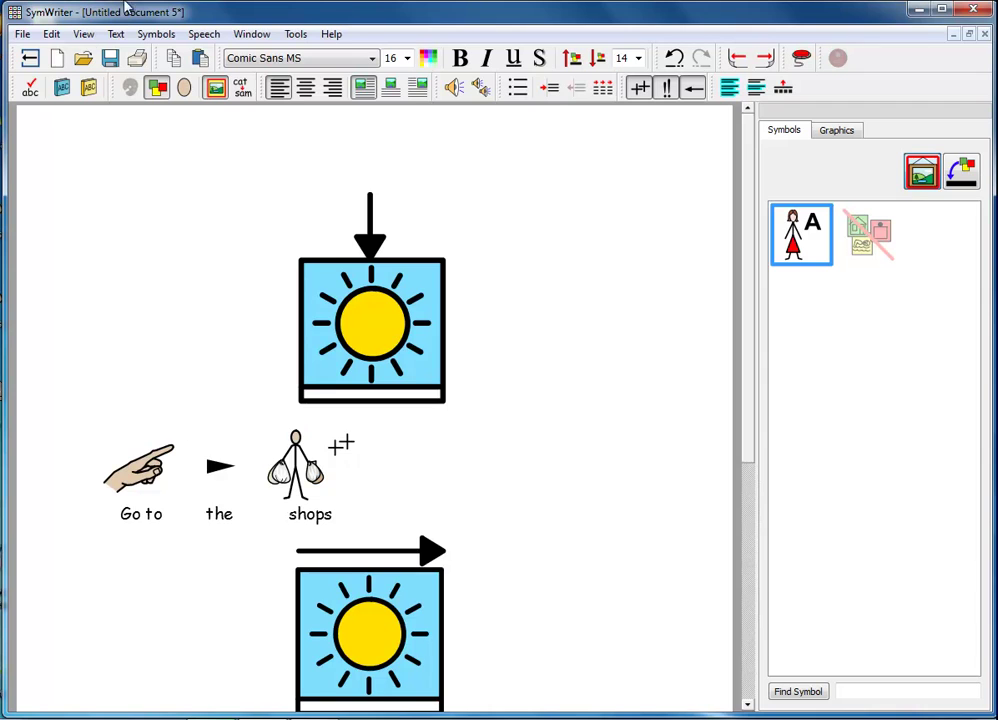
# Create a new document and write "The lion ran and chased the zebra." with symbols.
pyautogui.click(57, 59)
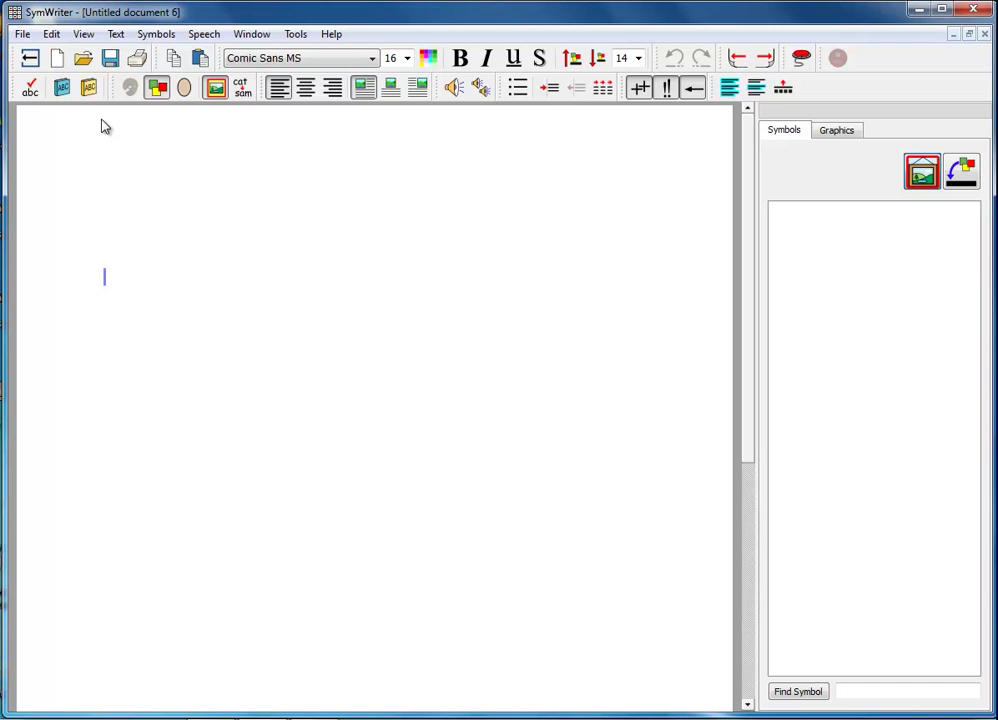
pyautogui.write('The lion r')
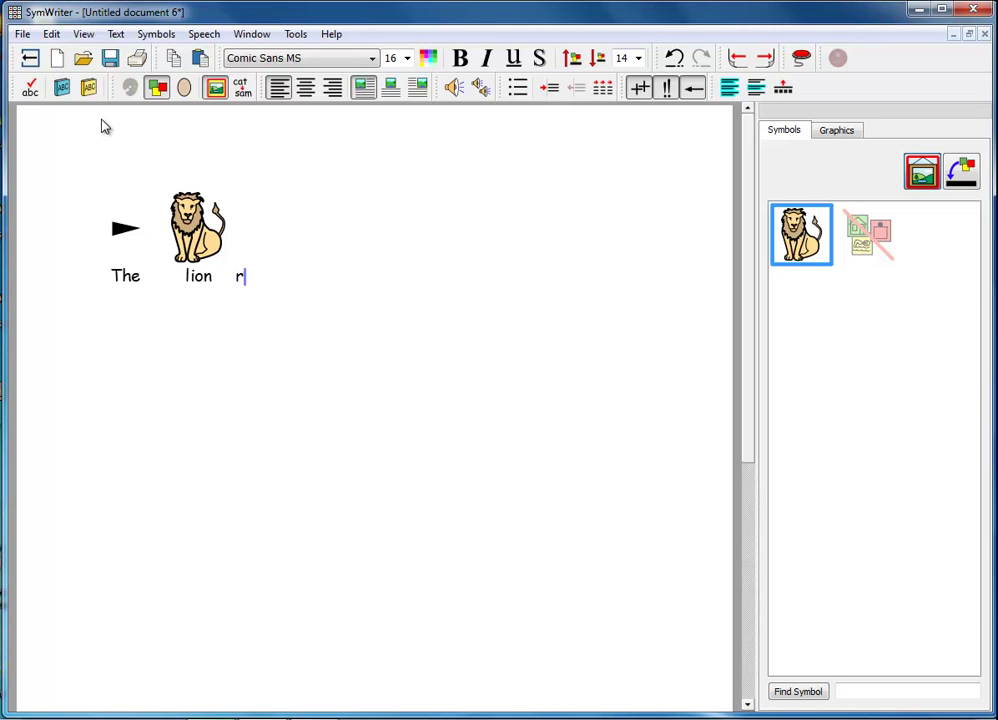
pyautogui.write('an and chased the zebra.')
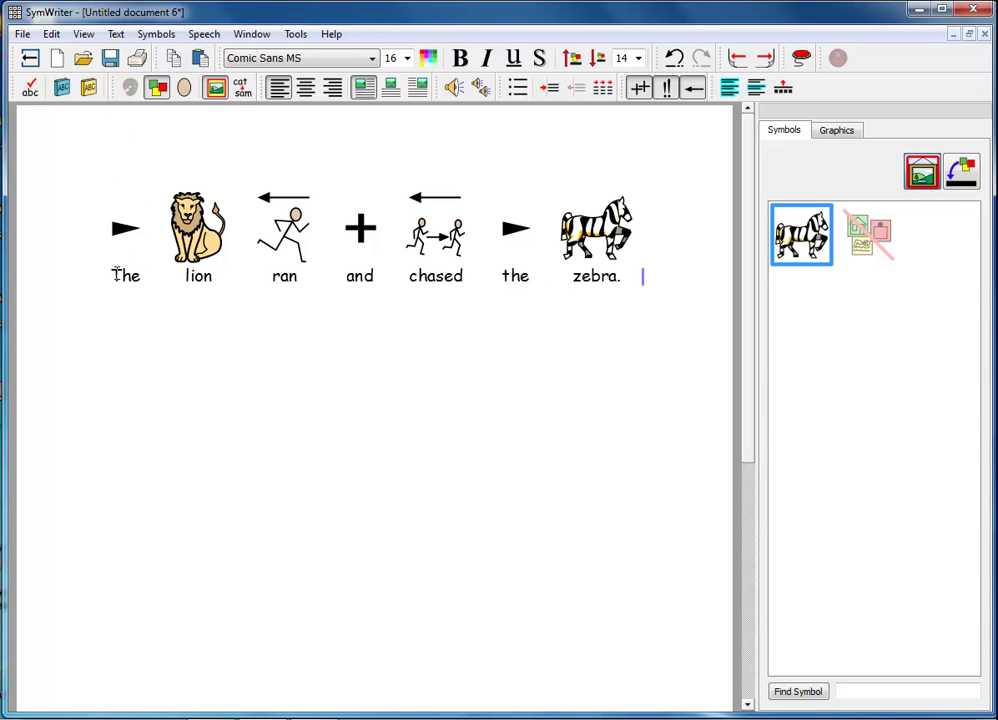
# Enlarge the whole lion sentence's text and symbols together to text size 24 and symbol size 21.
pyautogui.moveTo(100, 255); pyautogui.dragTo(675, 252)
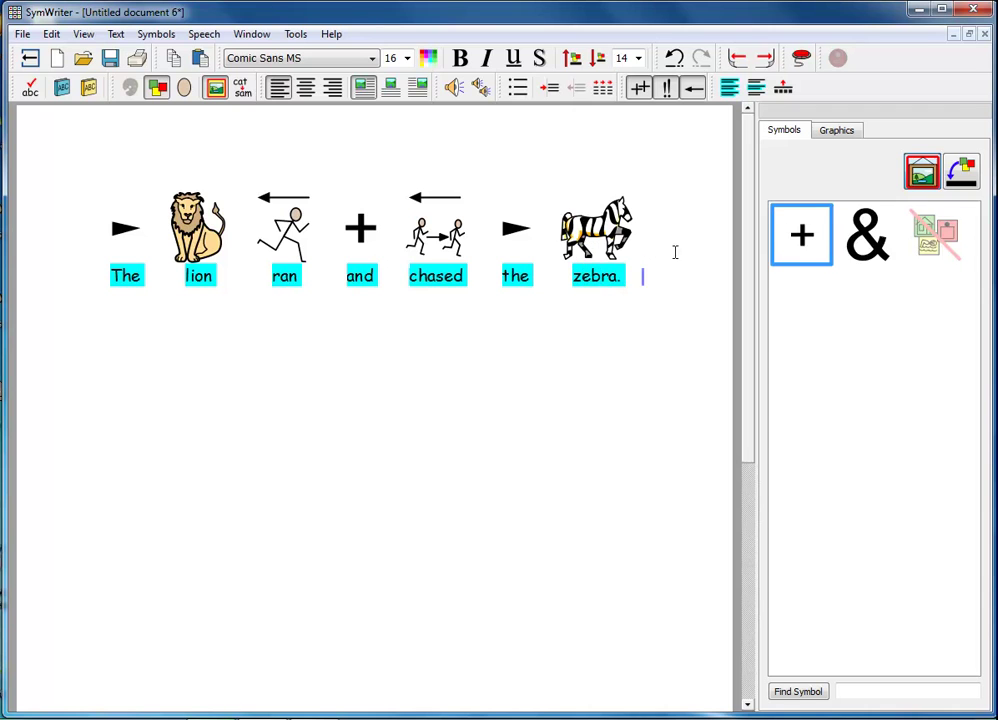
pyautogui.click(571, 58)
pyautogui.click(571, 58)
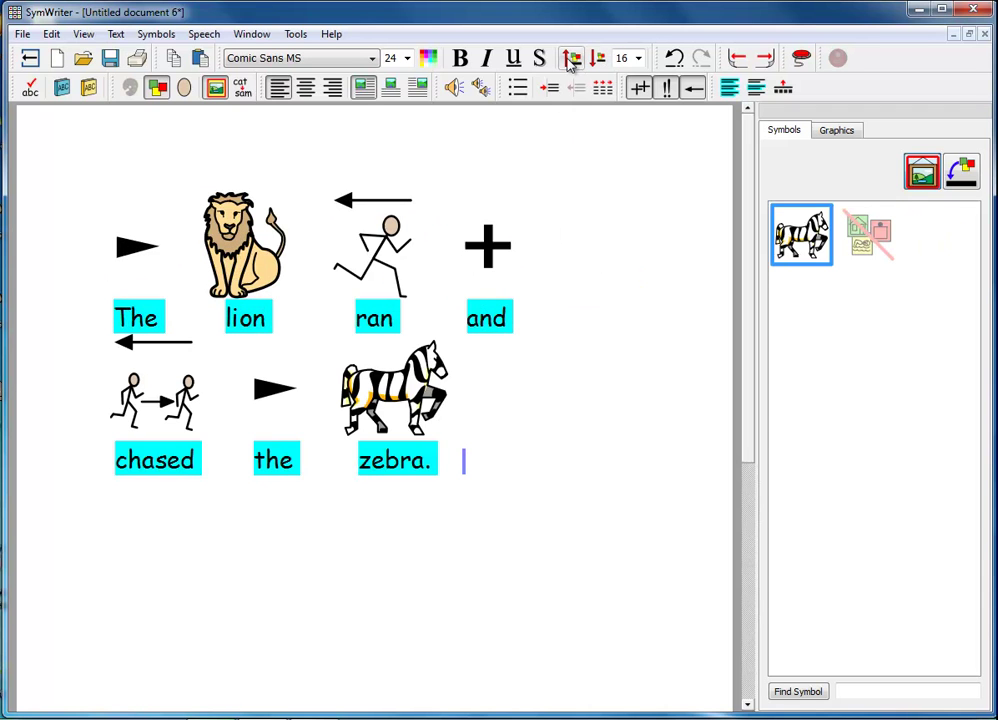
pyautogui.click(560, 467)
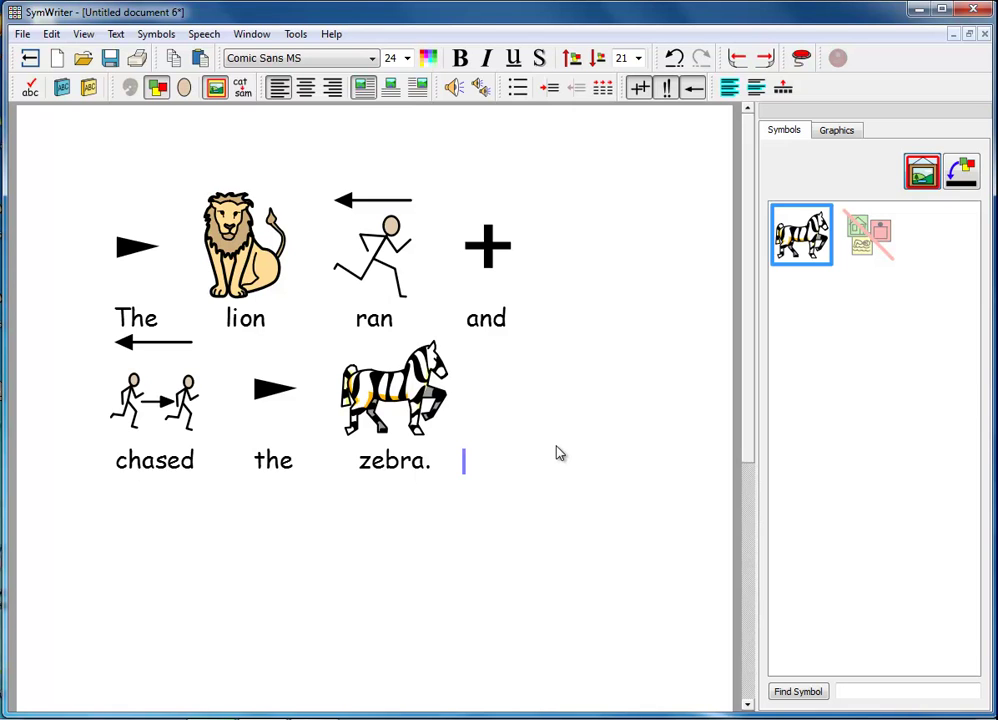
# Show the parts of speech in the lion sentence by marking first the nouns and then the verbs.
pyautogui.click(117, 35)
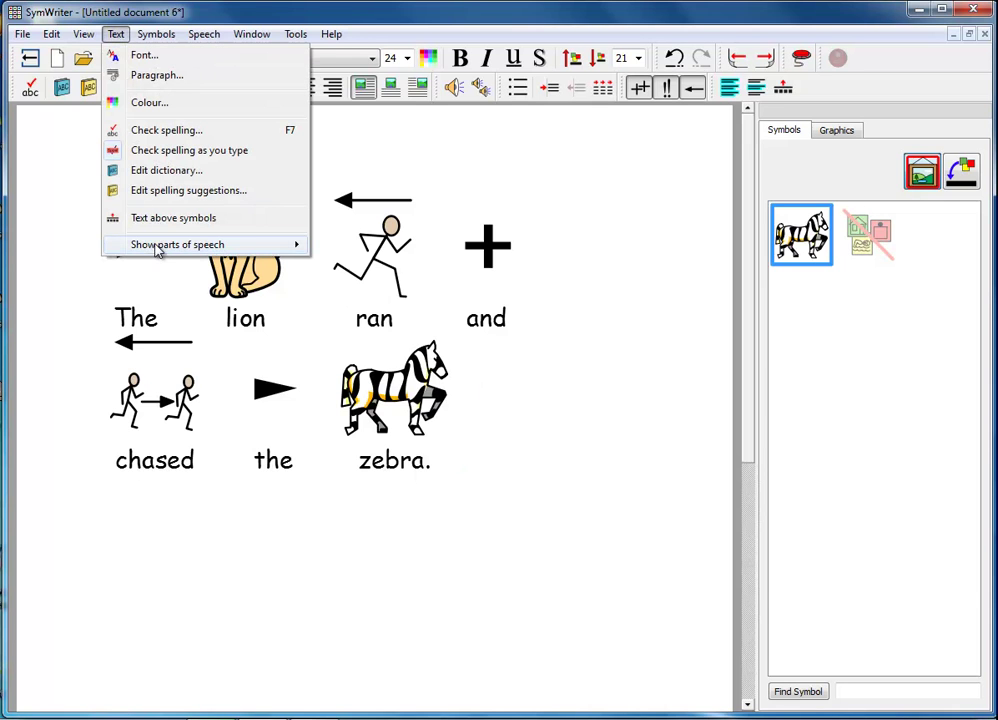
pyautogui.moveTo(157, 251)
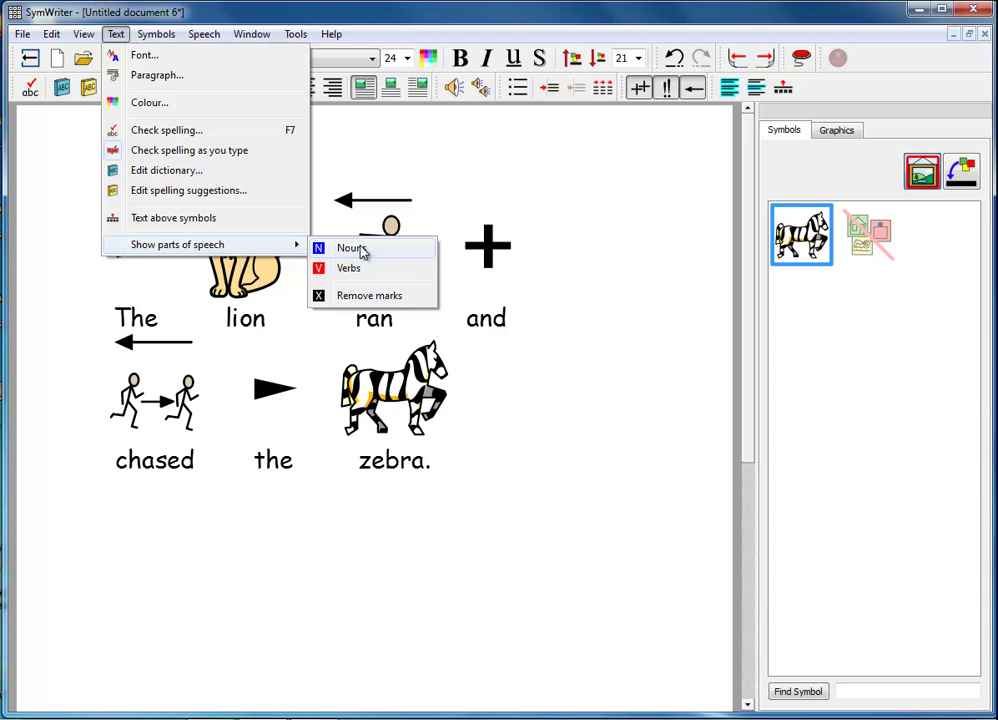
pyautogui.click(352, 248)
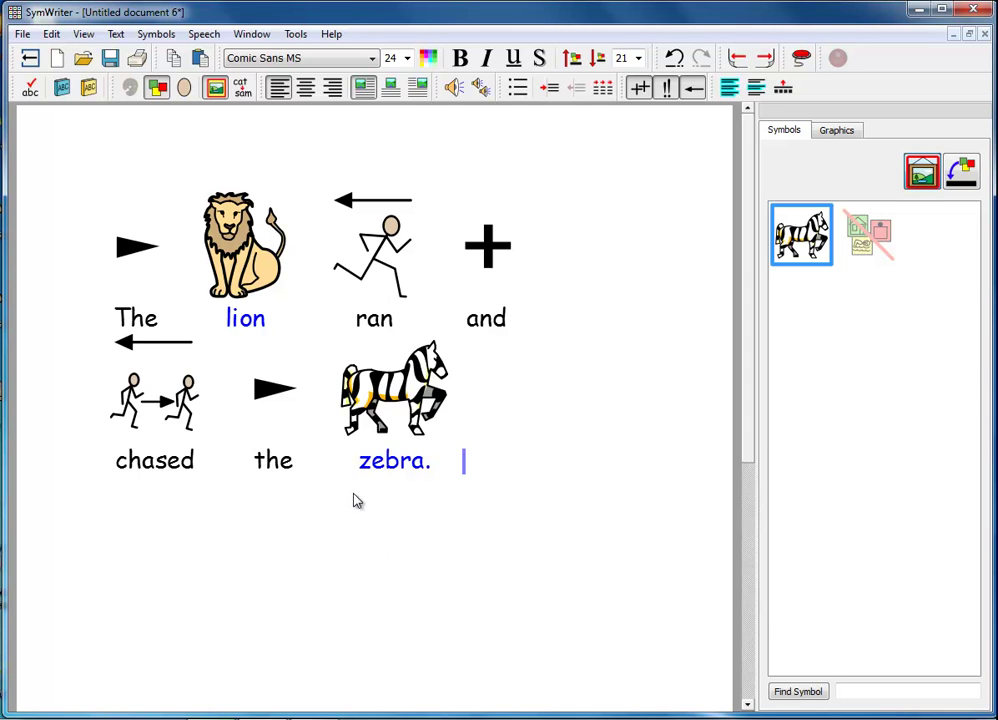
pyautogui.click(117, 35)
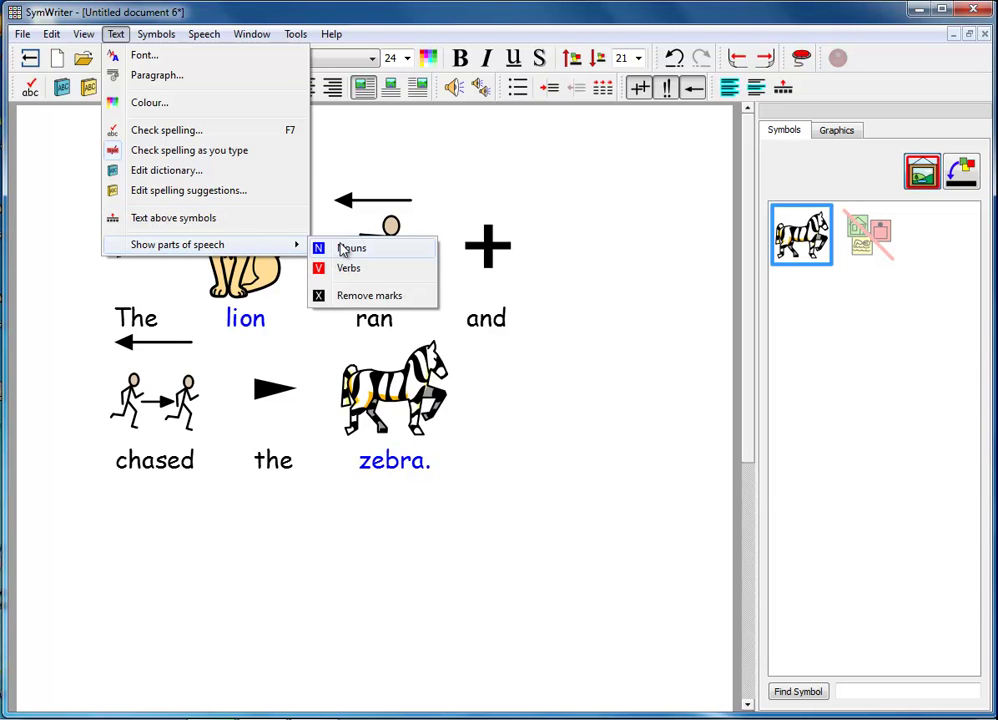
pyautogui.click(348, 268)
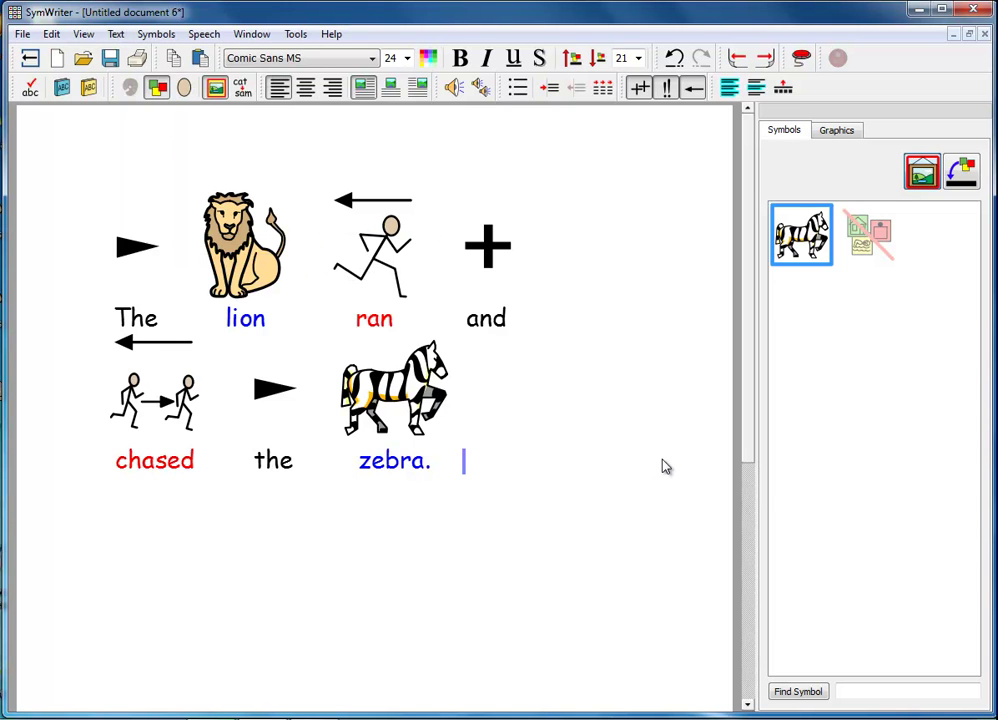